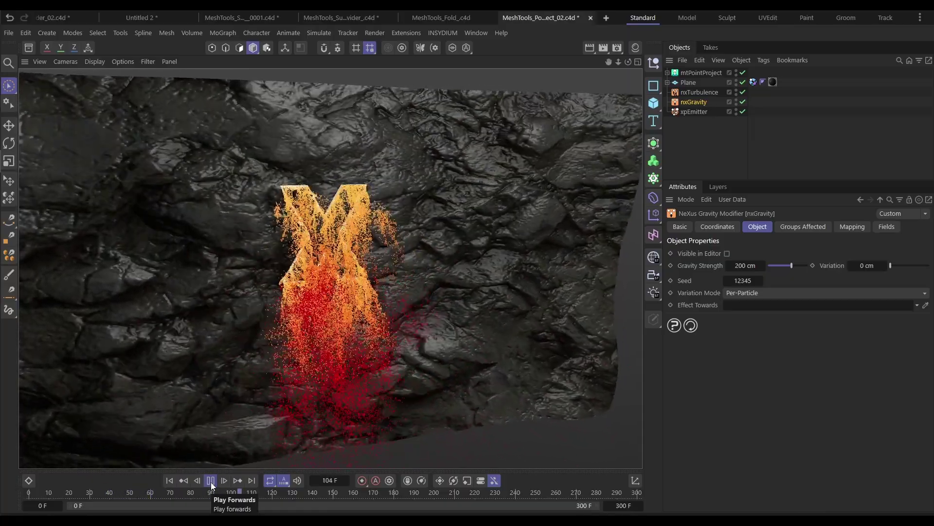
- Enable the Plane object behind the X text spline
mouse_move(321, 252)
alt+mouse_down()
mouse_move(417, 247)
mouse_move(365, 240)
mouse_move(318, 207)
mouse_move(328, 246)
mouse_move(329, 192)
mouse_move(352, 201)
mouse_move(332, 223)
alt+mouse_up()
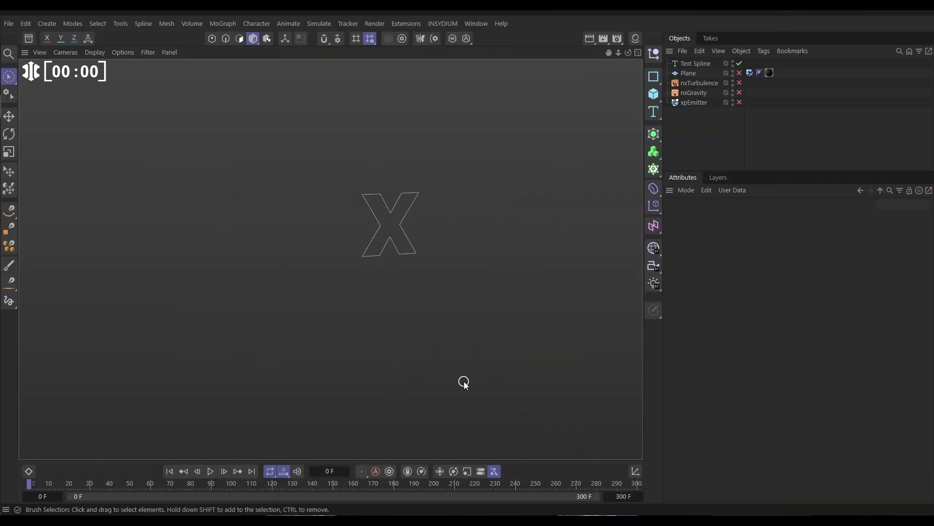
click(360, 238)
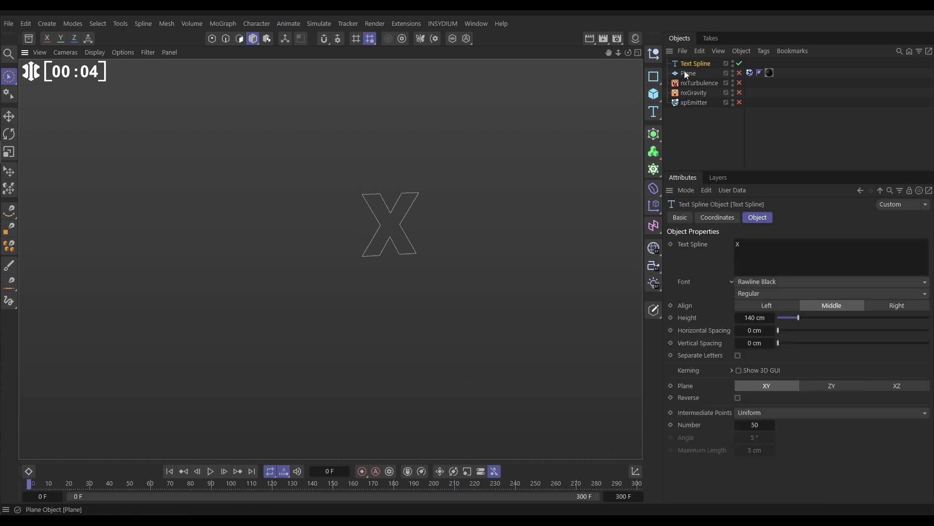
click(740, 73)
alt+drag(611, 183, 378, 233)
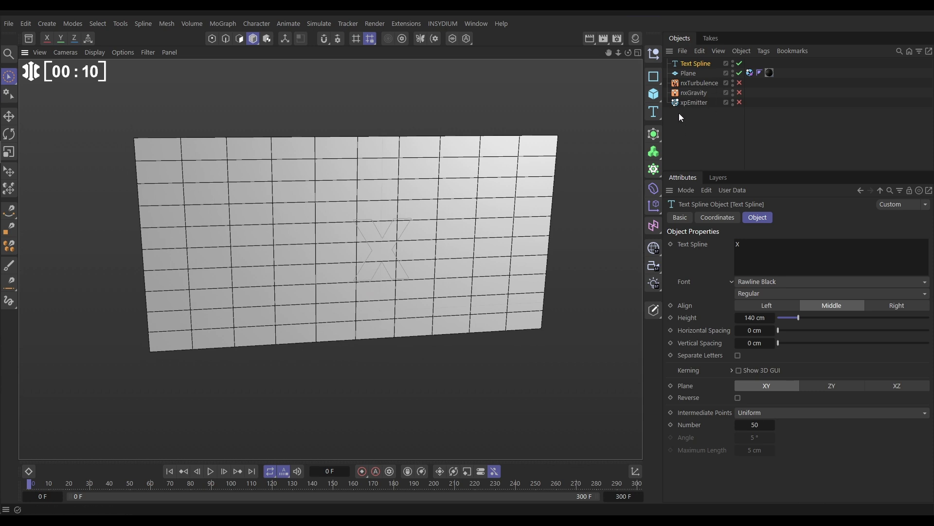
- Set the Plane's width segments to 80 and its height segments to 40
click(690, 72)
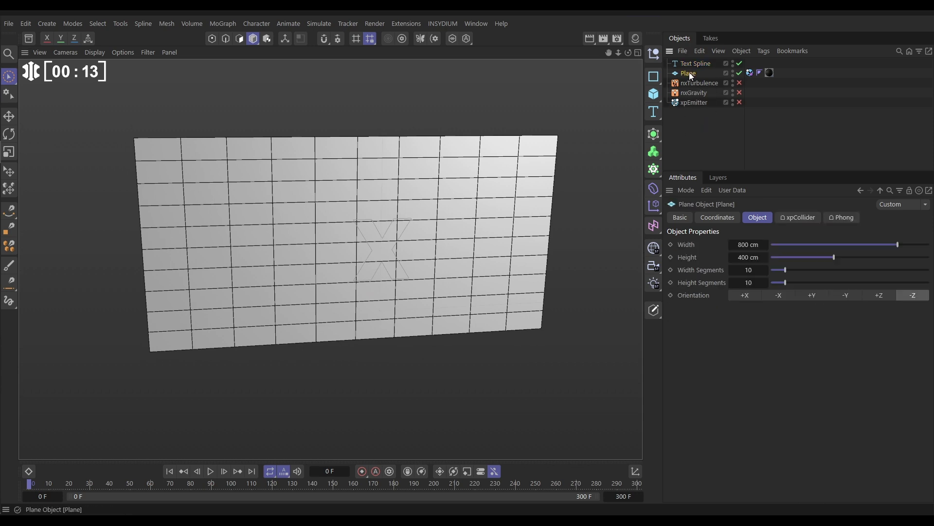
click(750, 270)
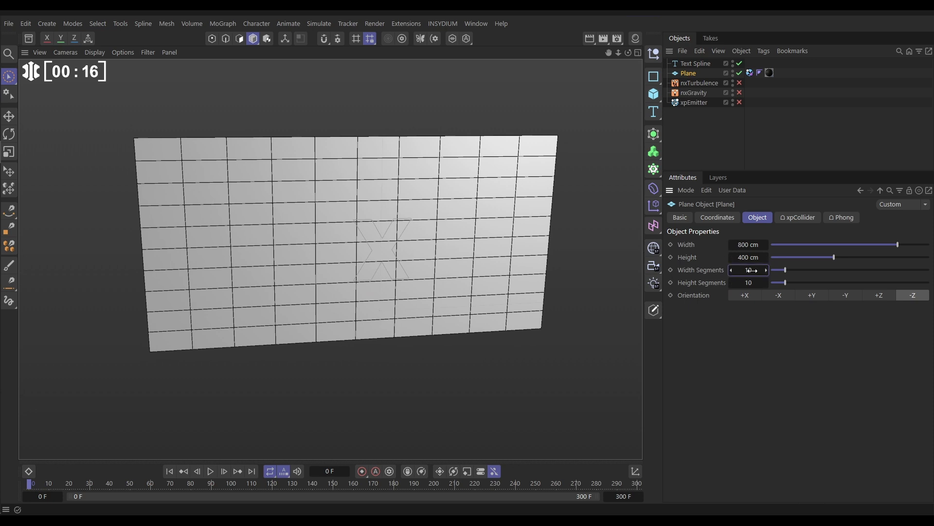
text(80)
key(Tab)
text(40)
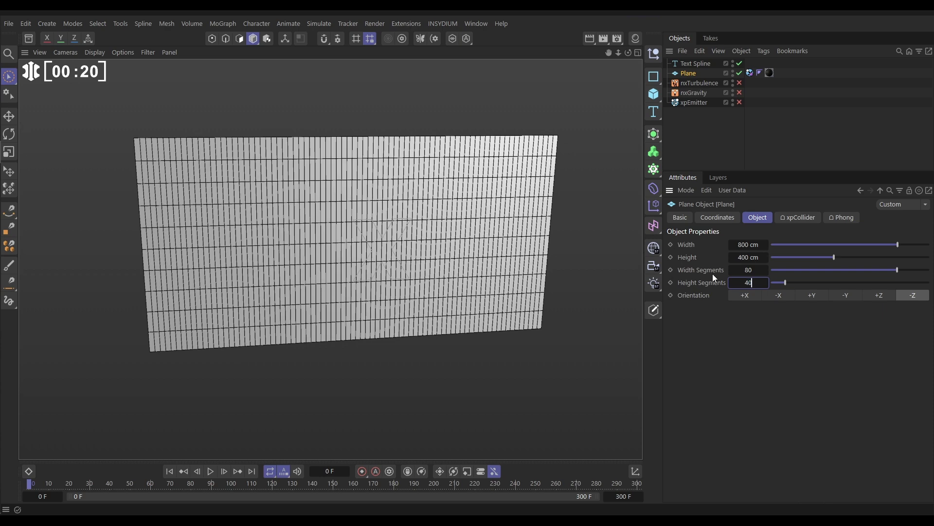
key(Return)
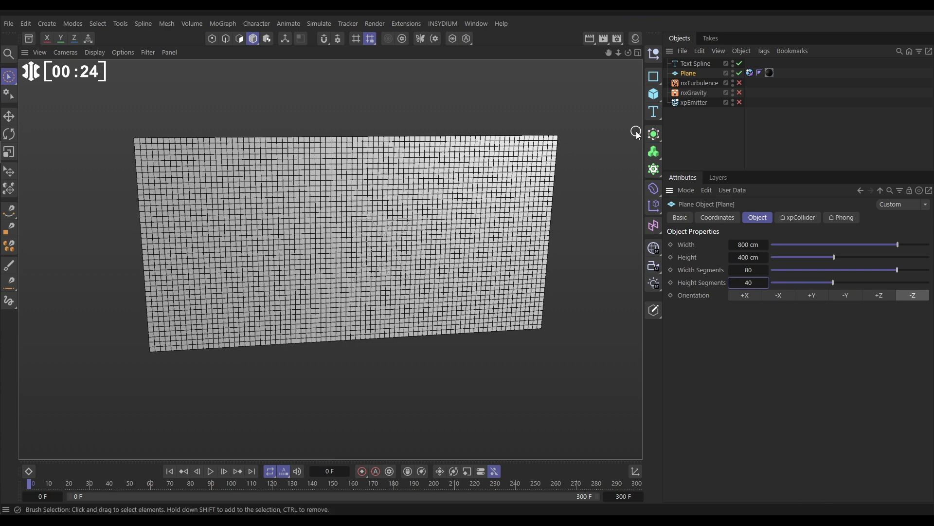
- Add a Displacer deformer and make it a child of the Plane
click(655, 189)
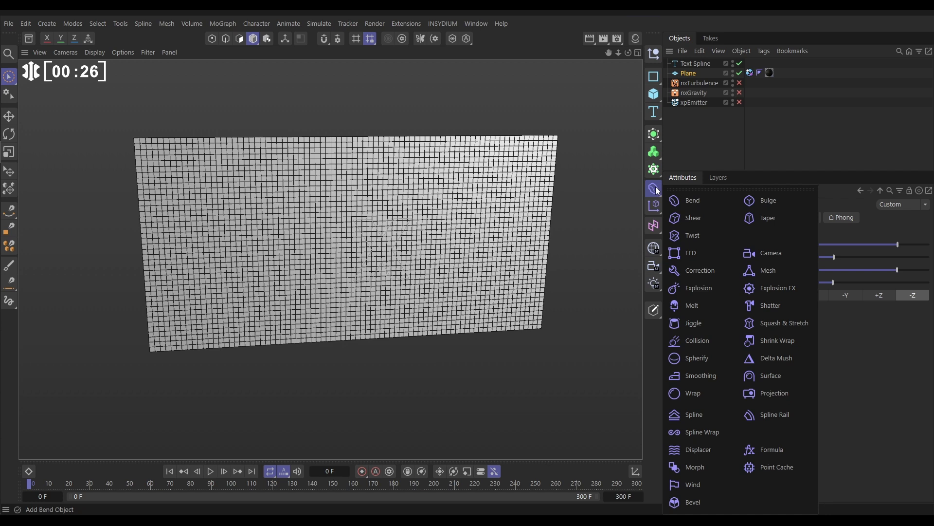
click(696, 450)
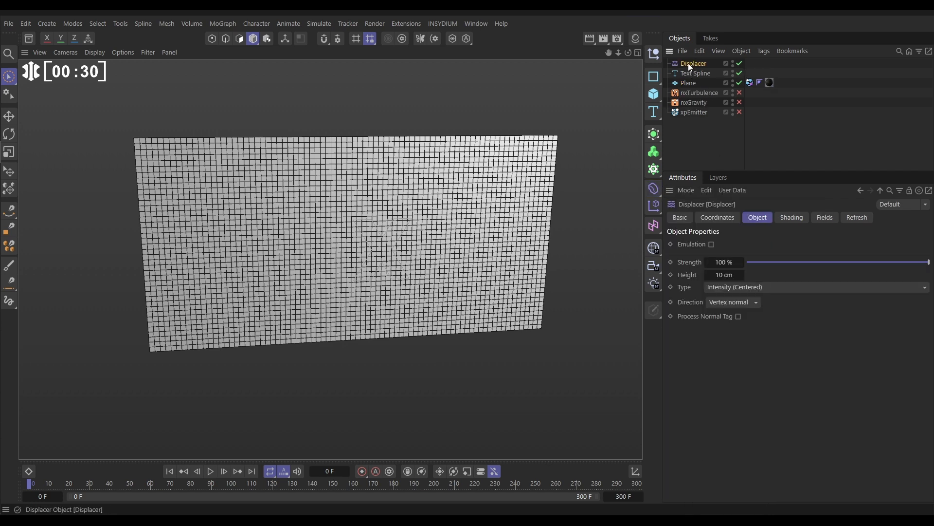
drag(689, 84, 690, 86)
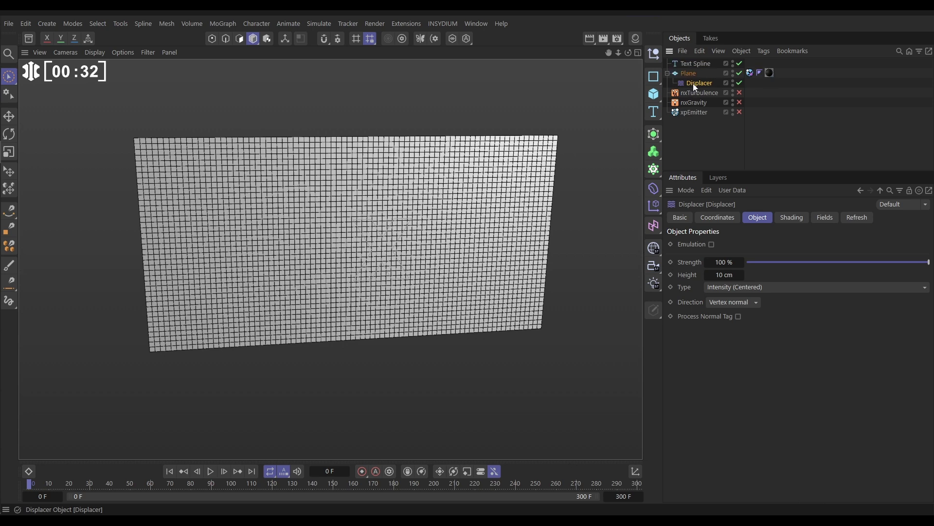
- Assign a Noise shader to the Displacer's shading
click(791, 218)
click(708, 256)
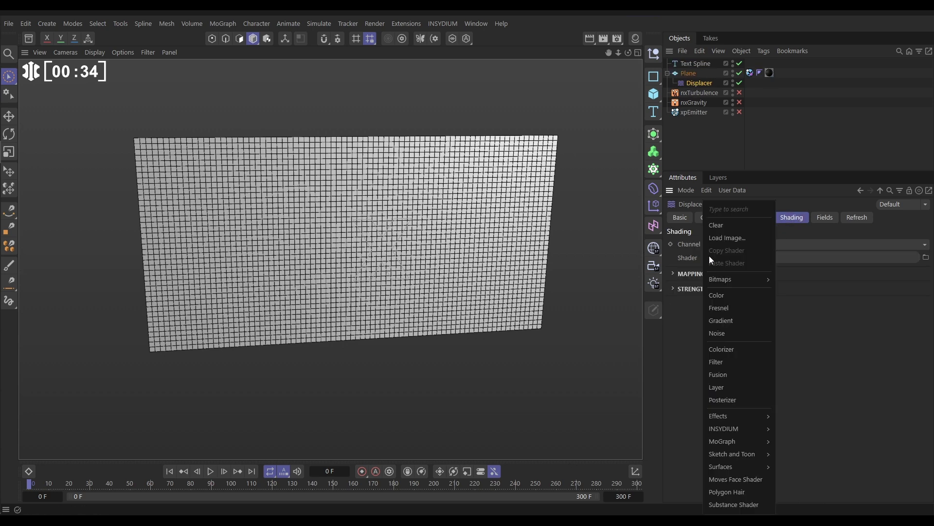
click(734, 333)
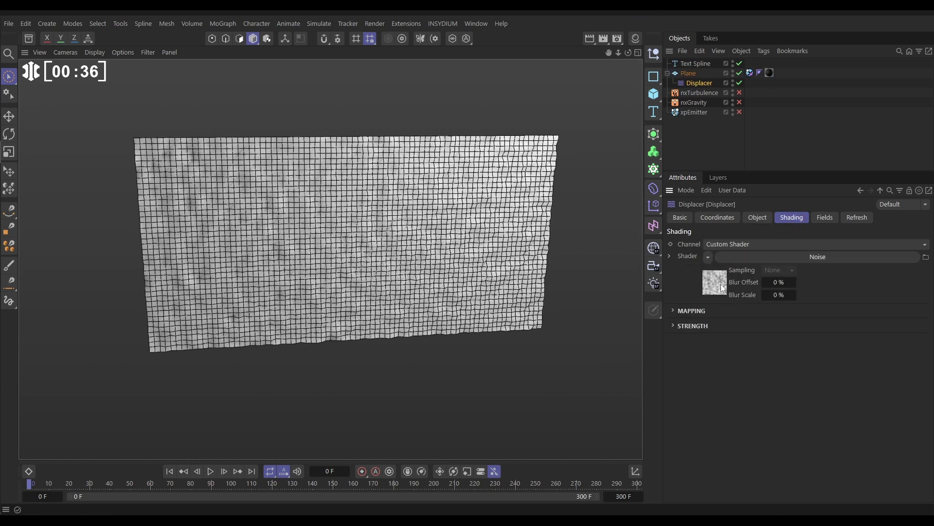
- Set the Displacer's noise type to Dents with a global scale of 2000 %
click(714, 283)
click(753, 340)
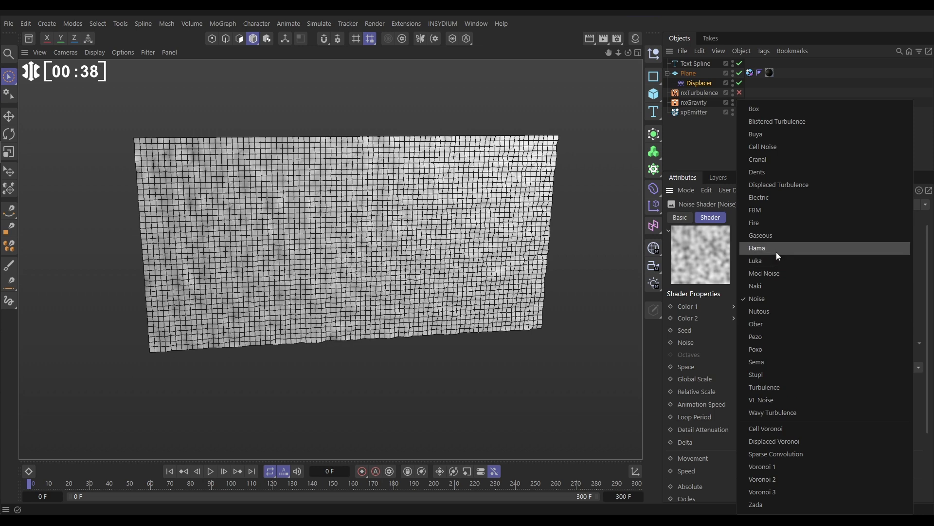
click(767, 172)
click(758, 380)
text(2000)
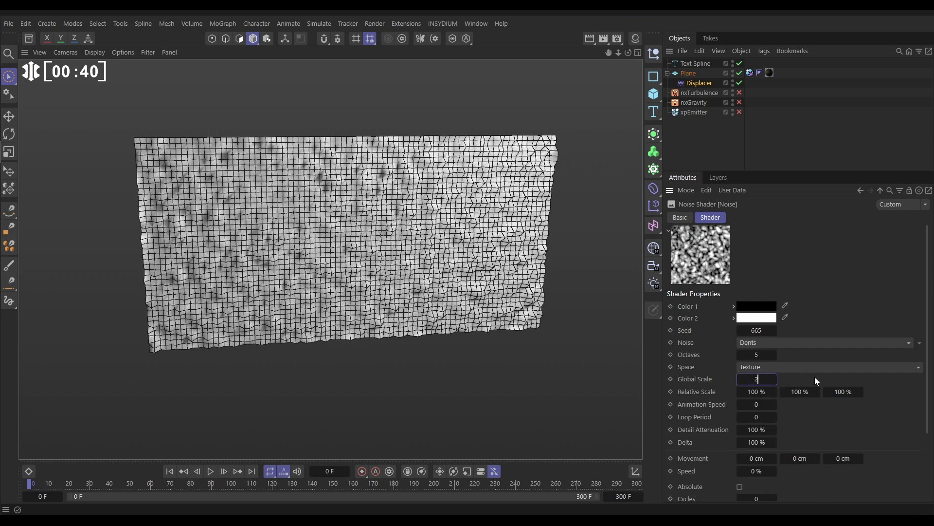
key(Return)
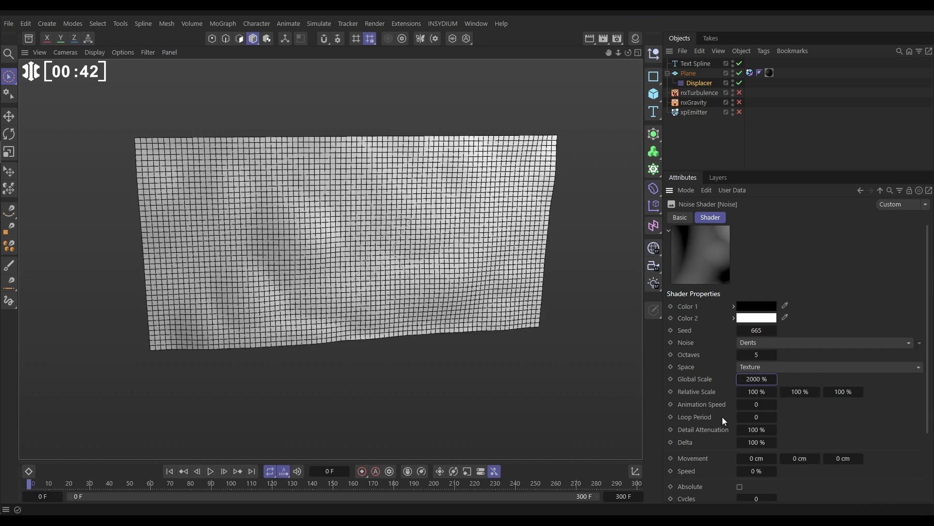
- Set the noise's animation speed to 1 and play the animation to preview the moving surface
click(754, 407)
text(1)
click(592, 176)
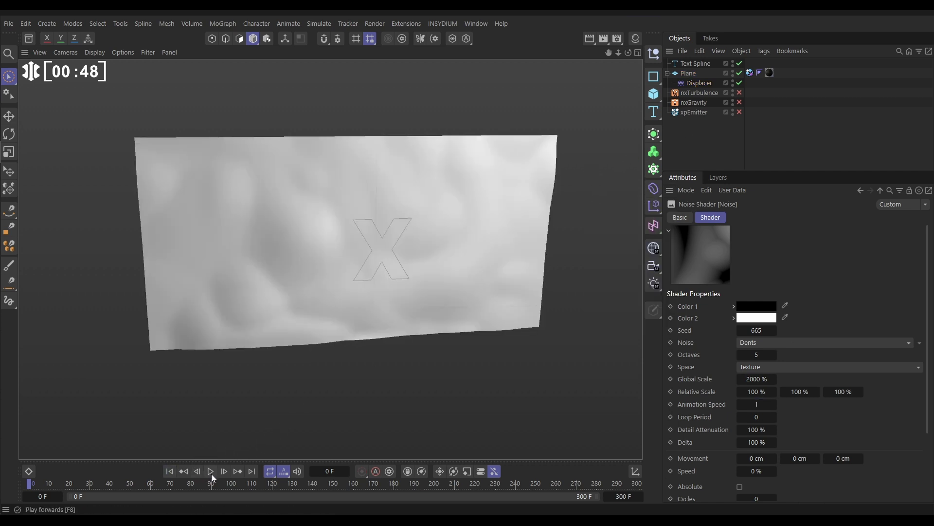
click(212, 474)
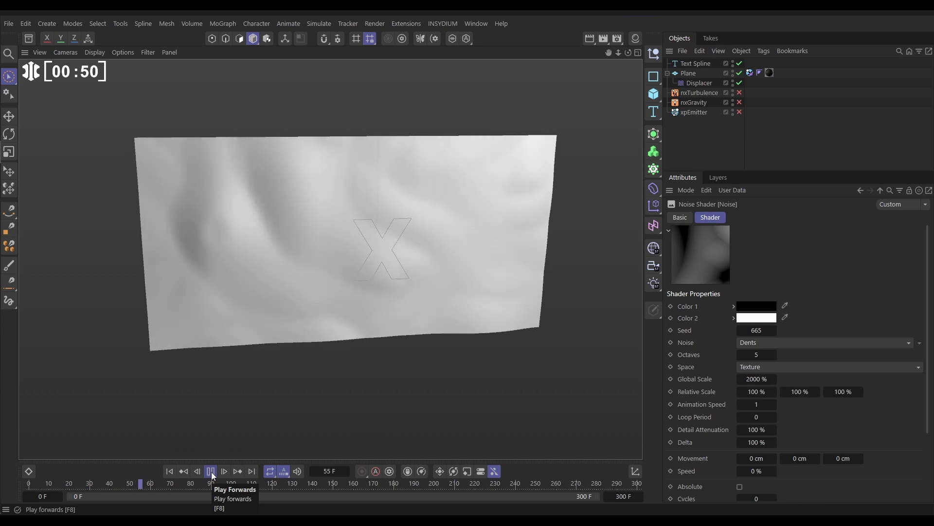
click(211, 473)
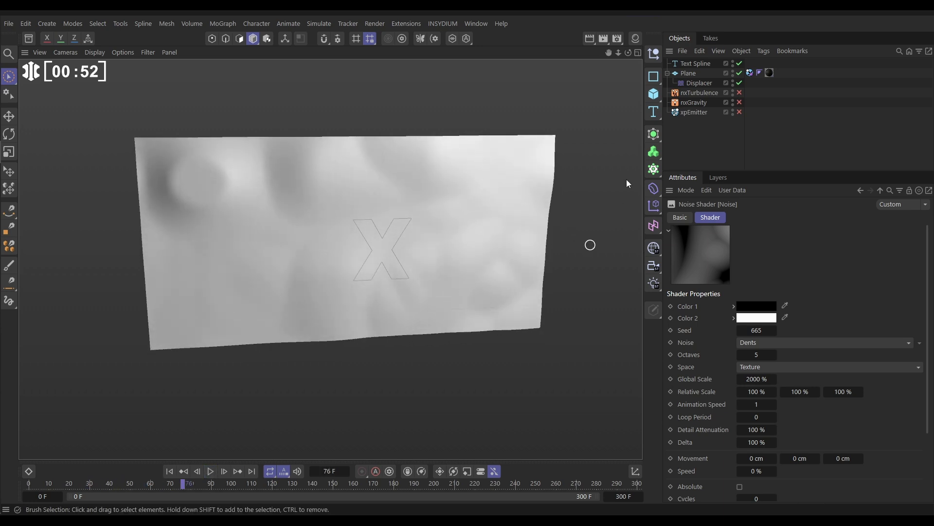
- Add a Jiggle deformer and place it under the Plane, below the Displacer
click(653, 191)
click(688, 320)
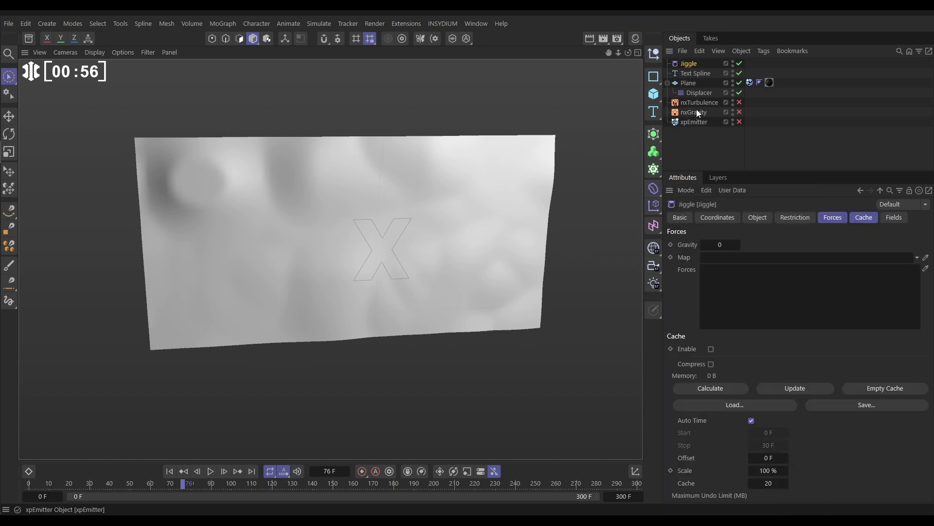
drag(695, 94, 696, 96)
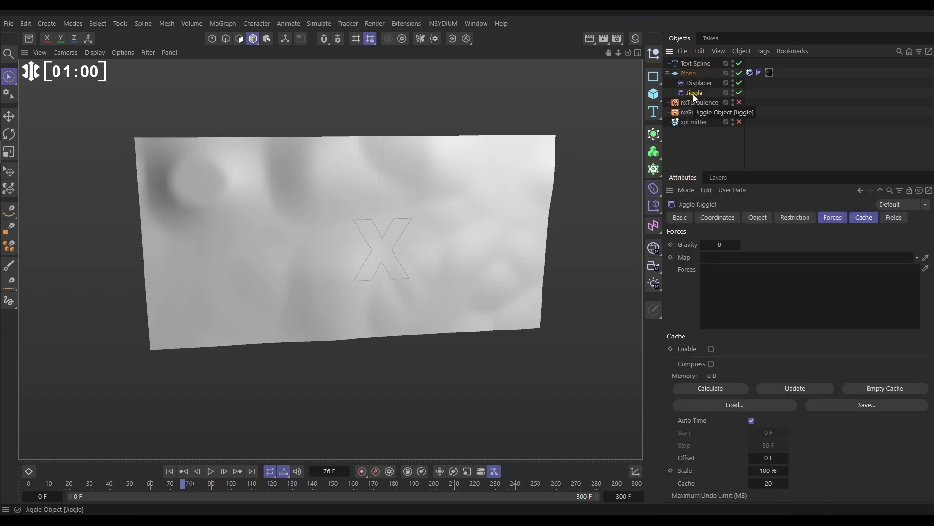
- Set the Jiggle deformer's stiffness to 10 %, structural to 10 % and strength to 200 %
click(758, 217)
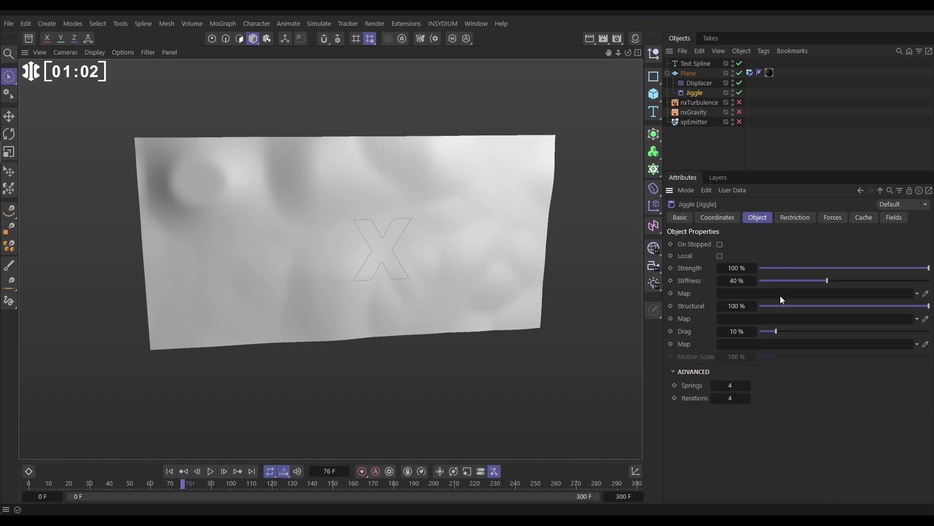
click(737, 281)
key(Return)
click(730, 306)
text(10)
key(Return)
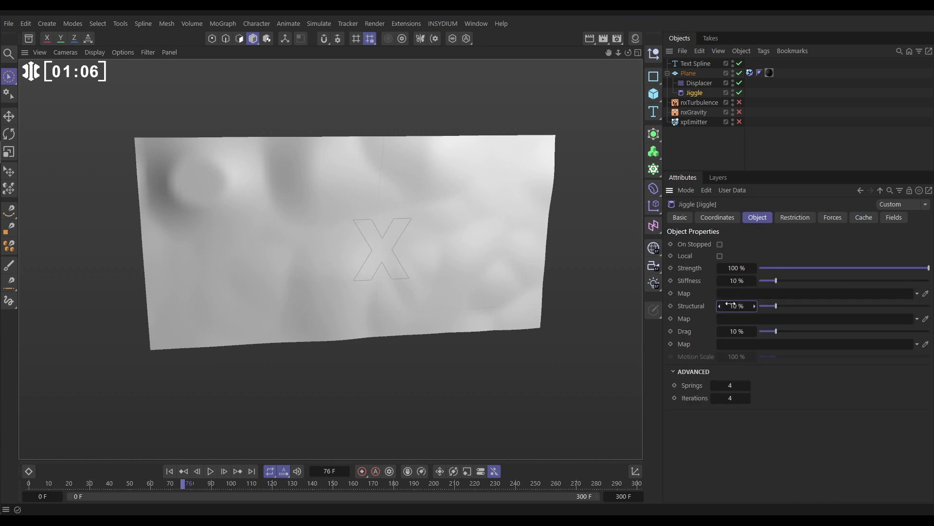
click(732, 268)
text(200)
key(Return)
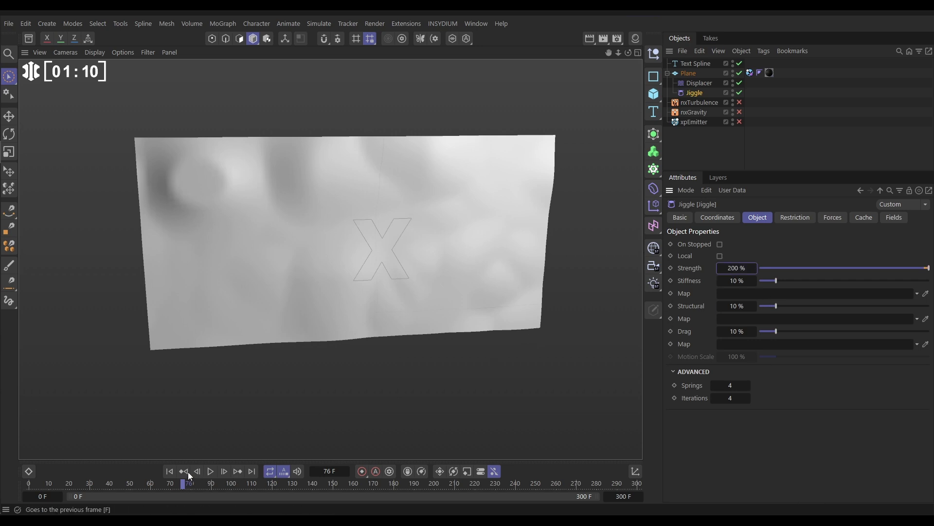
- Play the animation from the first frame to check the jiggling plane, then stop playback
click(170, 472)
click(212, 471)
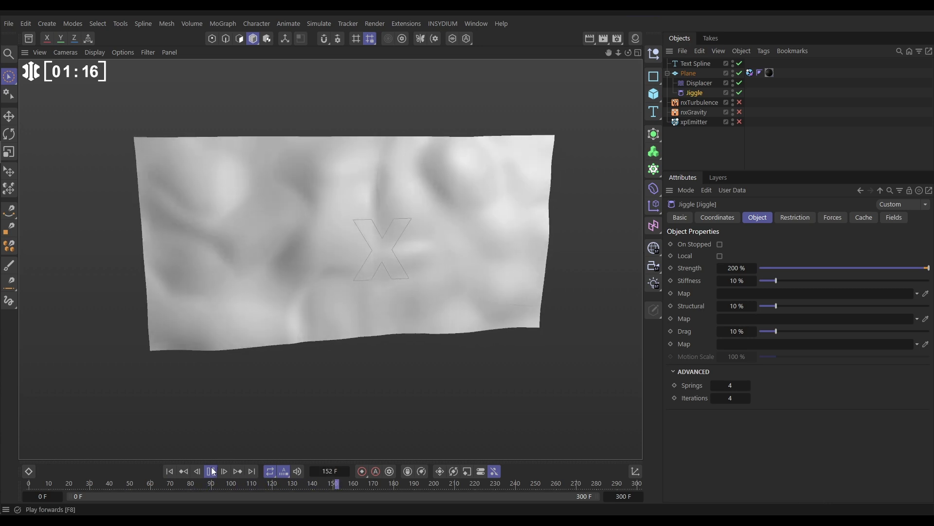
key(F8)
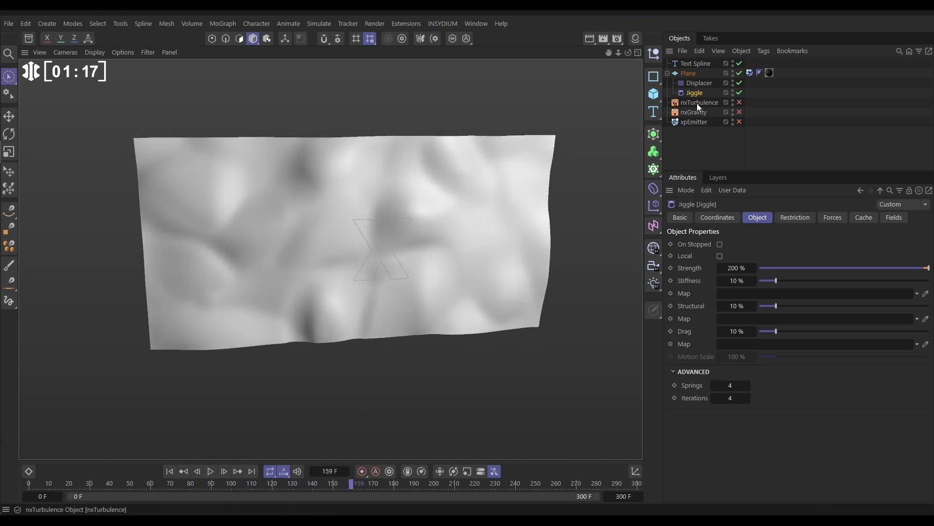
- Enable and calculate the Jiggle cache, disable the Displacer and scrub to frame 46
click(863, 218)
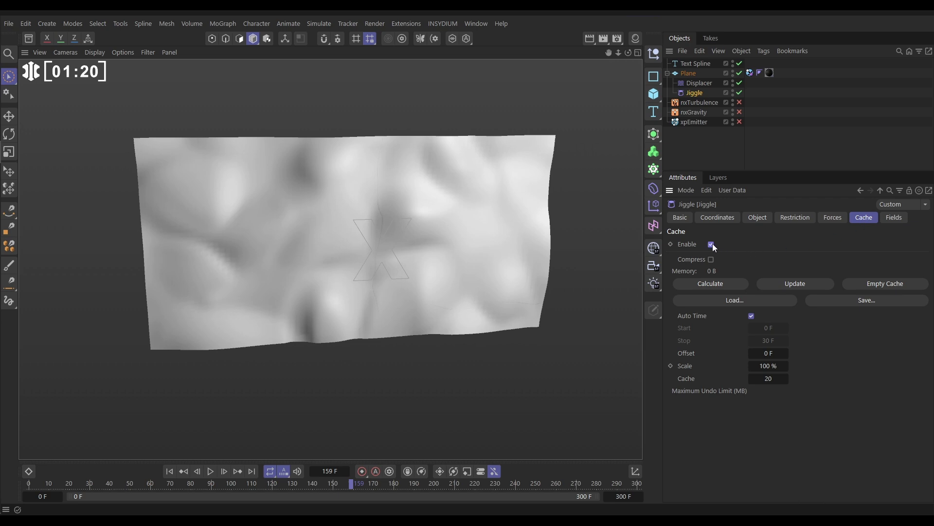
click(716, 284)
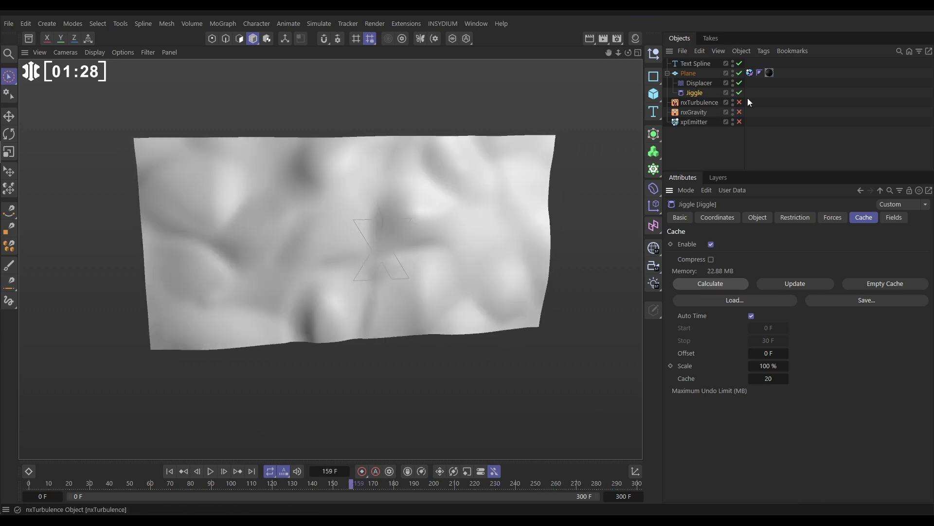
click(739, 82)
drag(322, 489, 121, 483)
- Deselect all objects and display the Plane's rock material in the viewport
click(413, 391)
key(n)
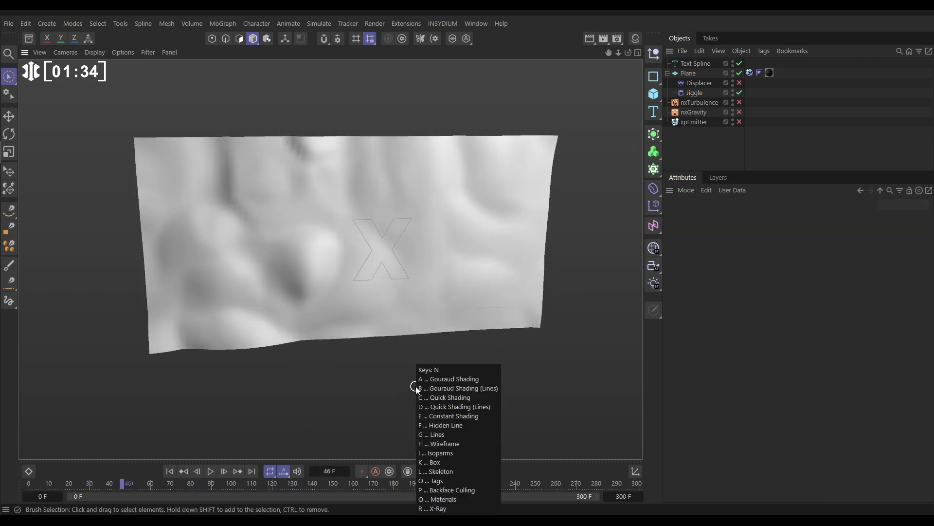
key(a)
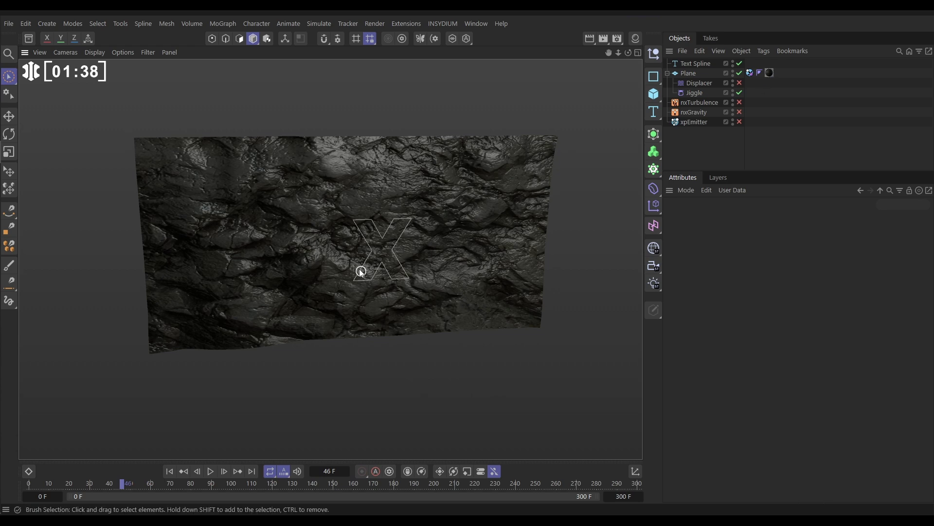
- Play the cached animation from an oblique angle and inspect the textured plane against the X spline
alt+drag(358, 267, 354, 261)
alt+right_drag(354, 263, 390, 250)
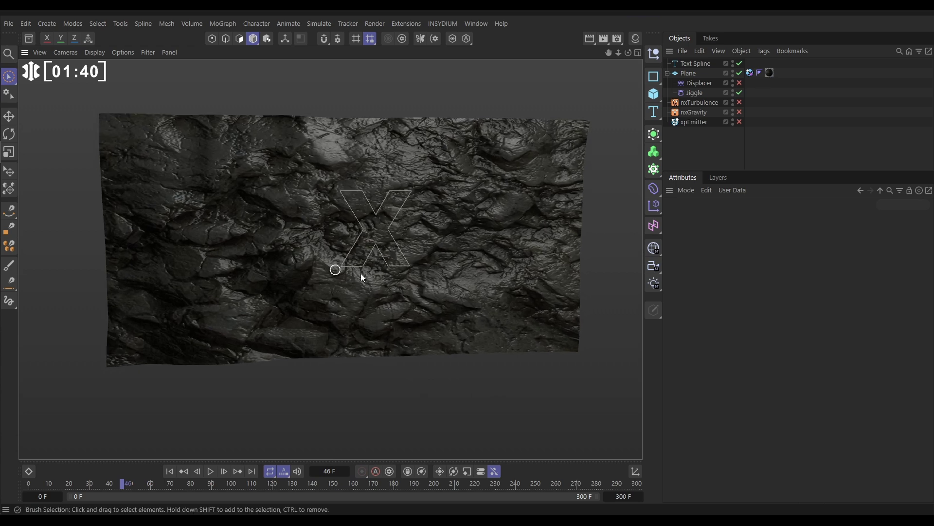
alt+drag(361, 277, 464, 271)
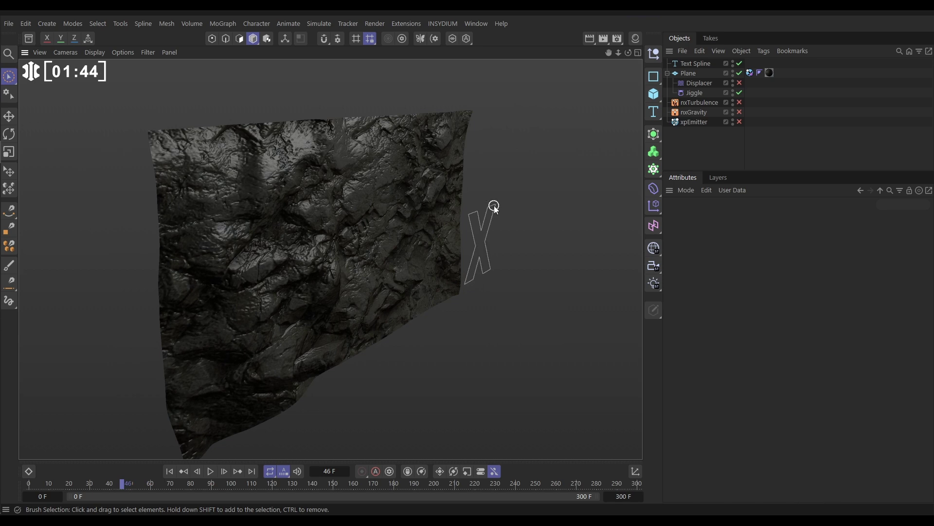
click(211, 471)
click(210, 472)
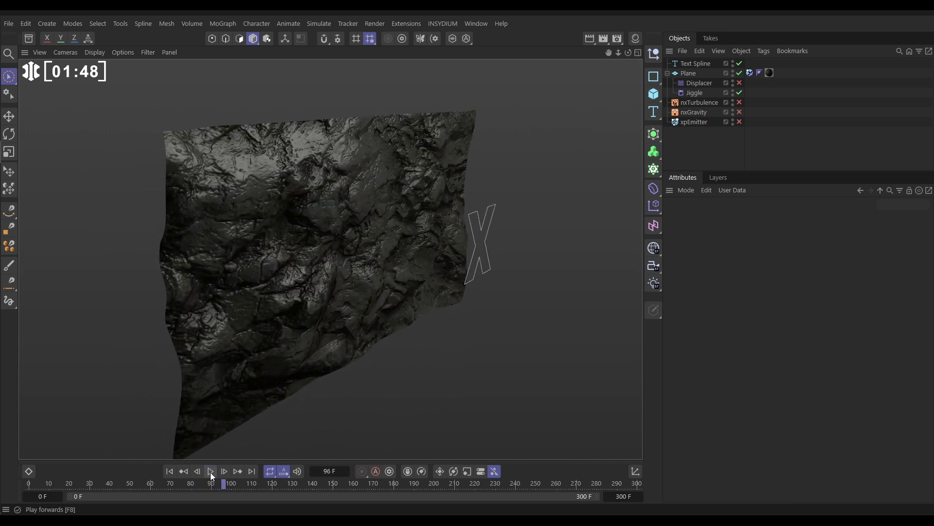
alt+drag(326, 263, 301, 266)
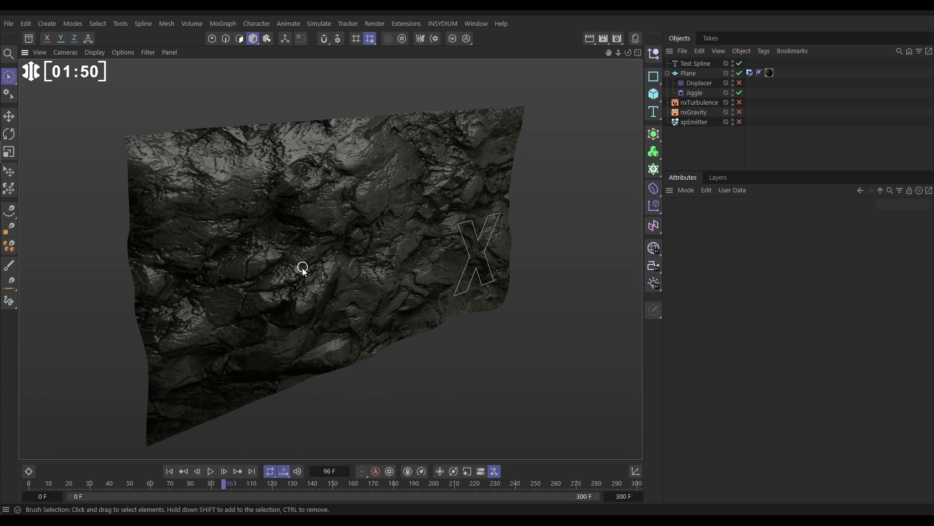
- Add an mtSplineSample object from the INSYDIUM MeshTools
click(440, 23)
mouse_move(502, 103)
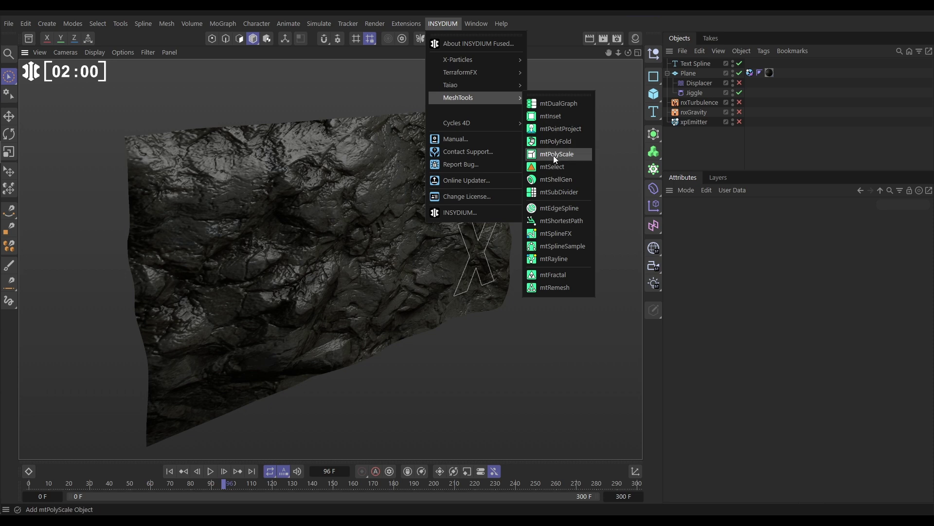
click(554, 247)
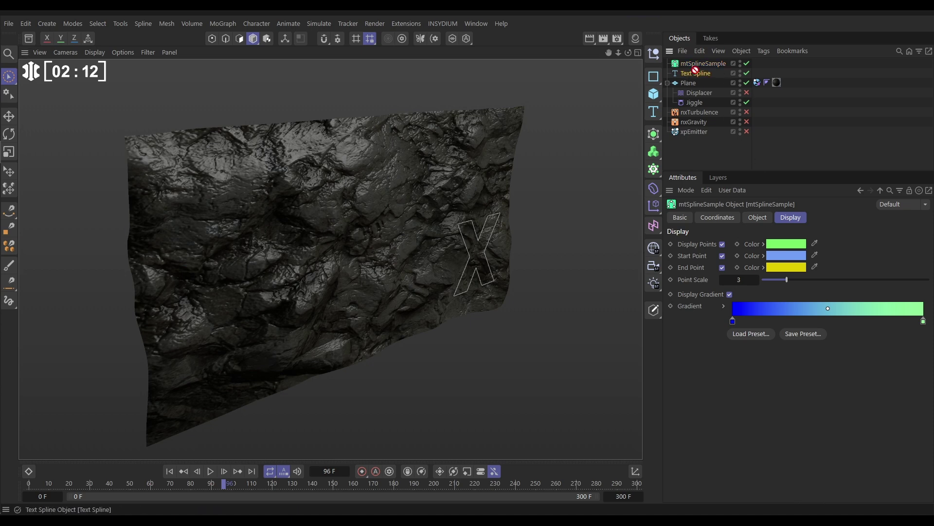
- Make the Text Spline a child of the mtSplineSample object and select the mtSplineSample
drag(694, 73, 694, 64)
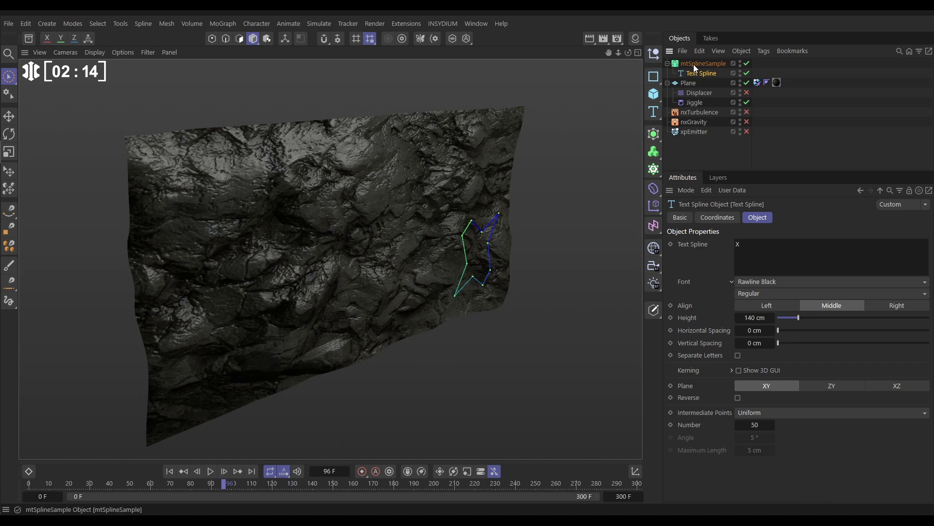
click(696, 64)
key(o)
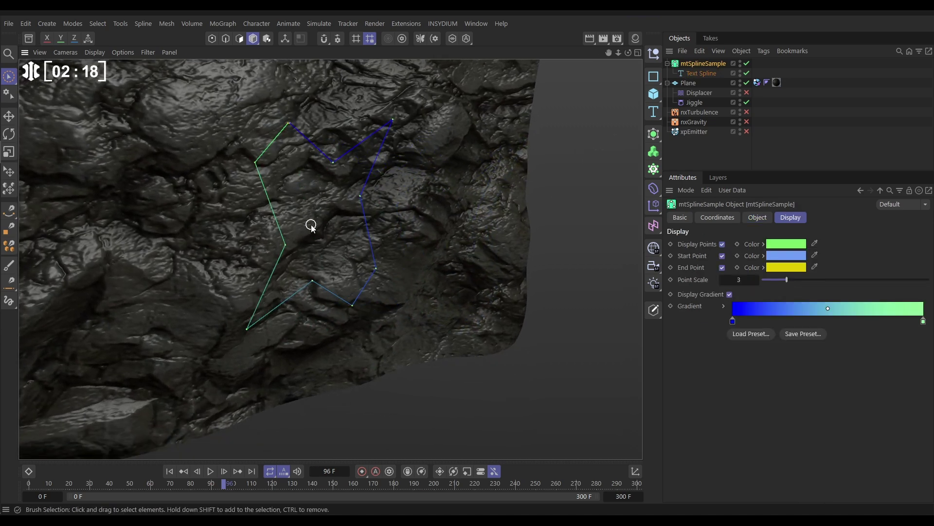
- Set the mtSplineSample method to Distance with a 2 cm step size and enable Close
click(754, 219)
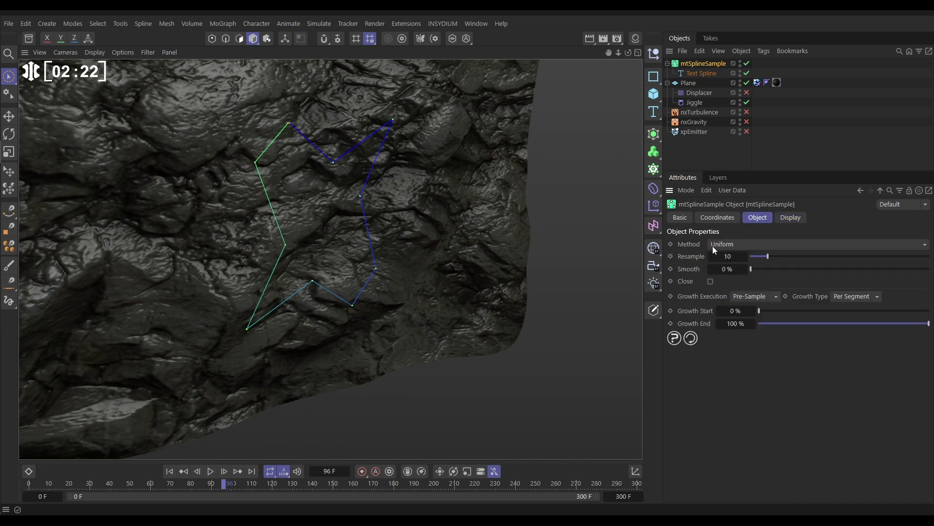
click(728, 245)
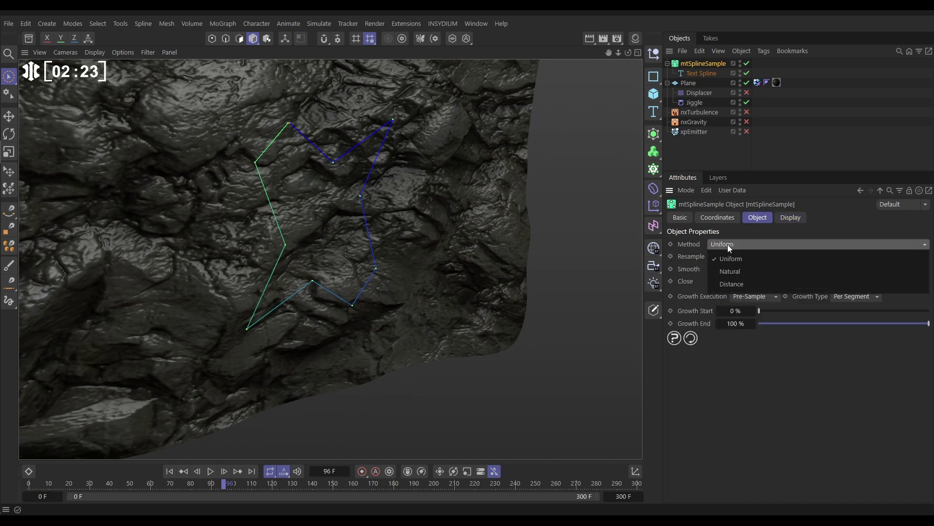
click(733, 284)
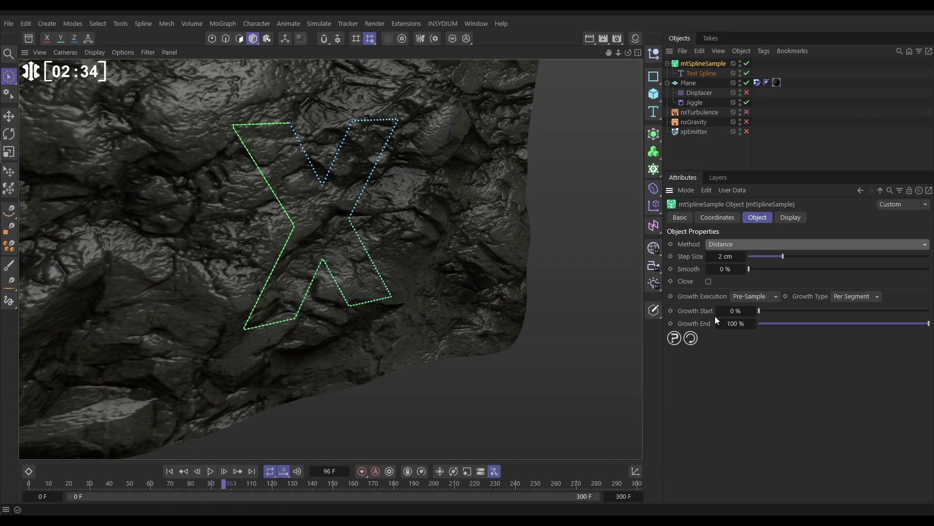
click(709, 281)
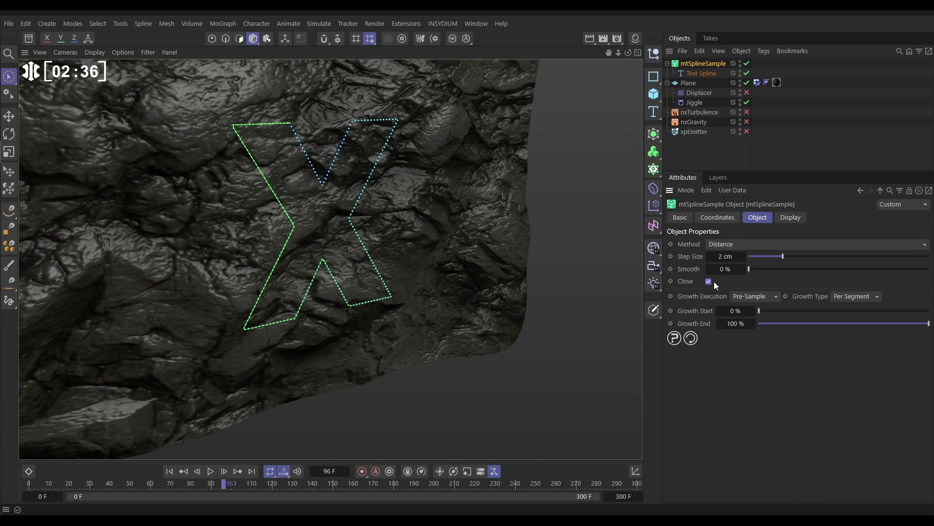
- Turn off the mtSplineSample's point, start point, end point and gradient display, and deselect all objects
click(784, 217)
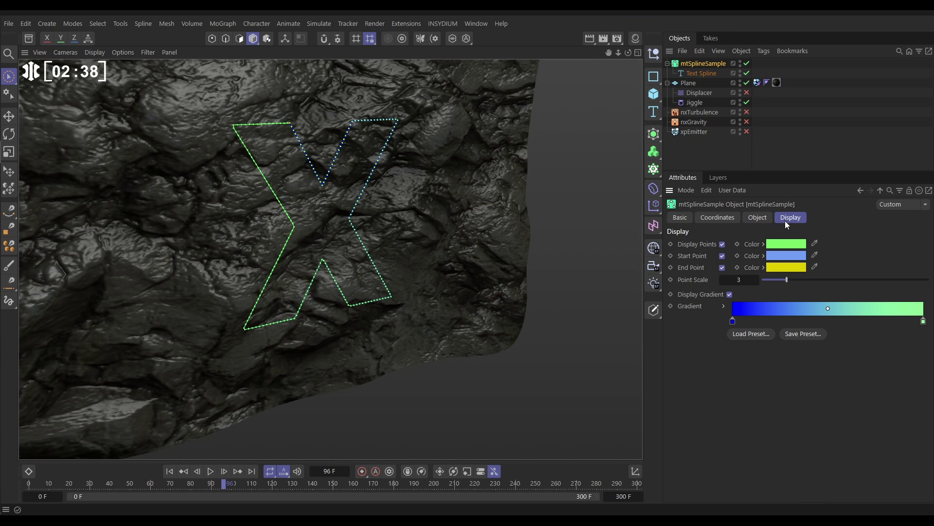
drag(723, 244, 722, 267)
click(730, 295)
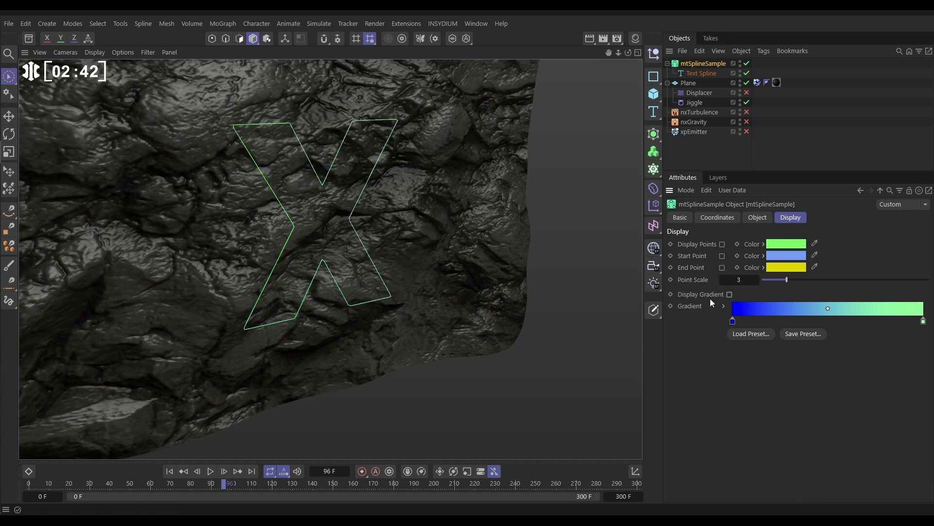
click(693, 158)
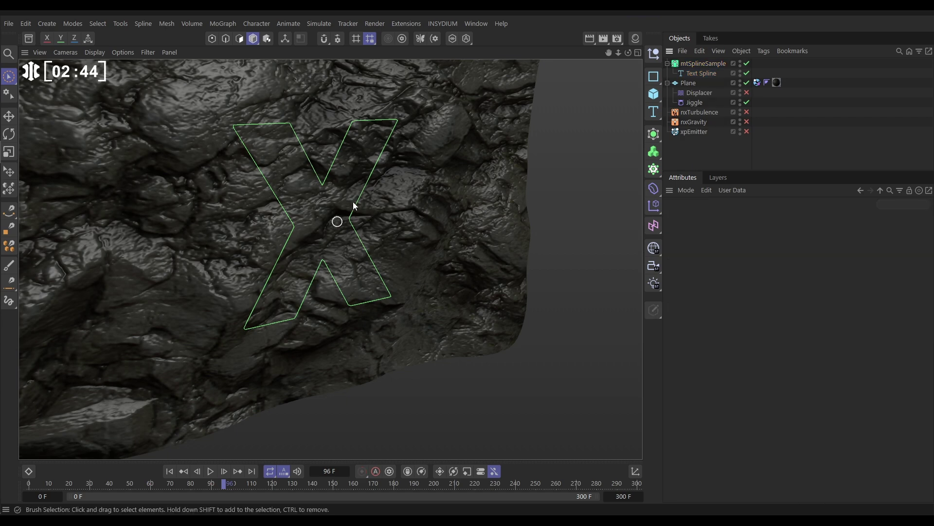
- Add an mtPointProject object with the Plane as its surface and nest the mtSplineSample hierarchy under it
alt+drag(335, 218, 325, 242)
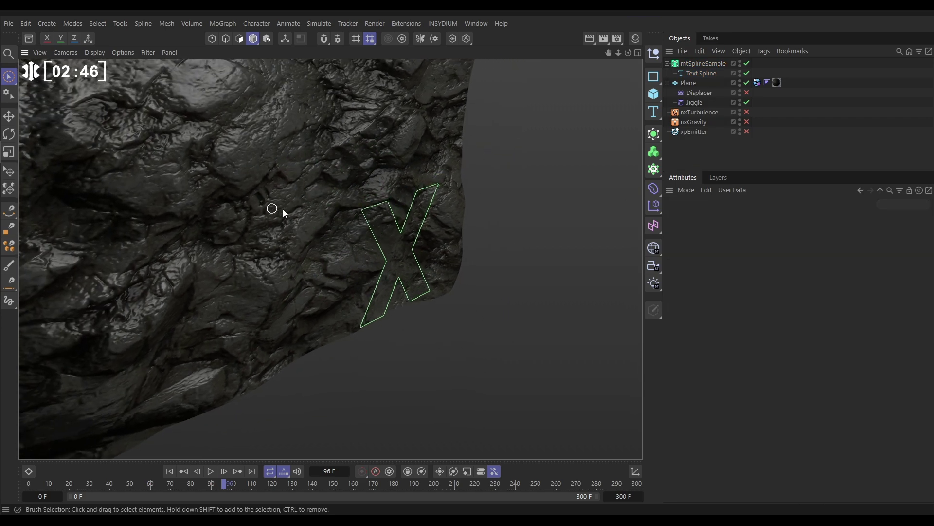
click(440, 24)
mouse_move(456, 61)
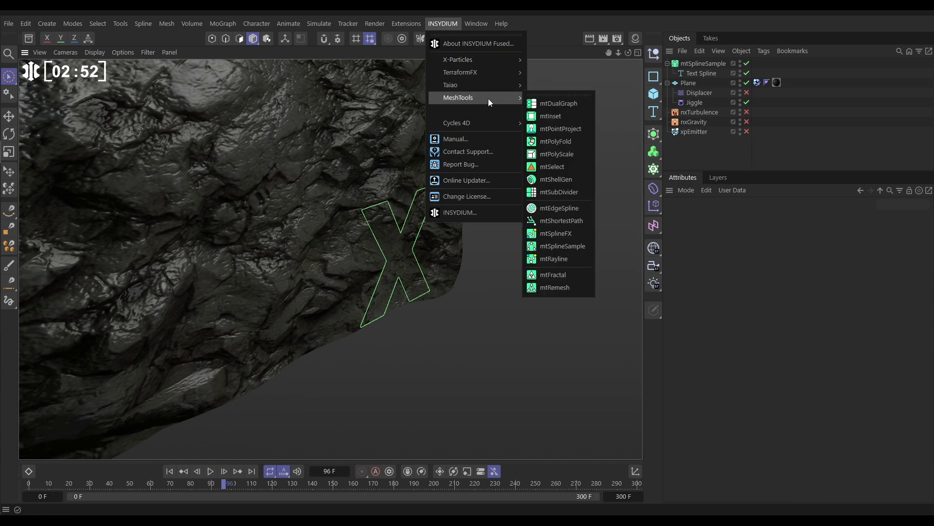
click(568, 130)
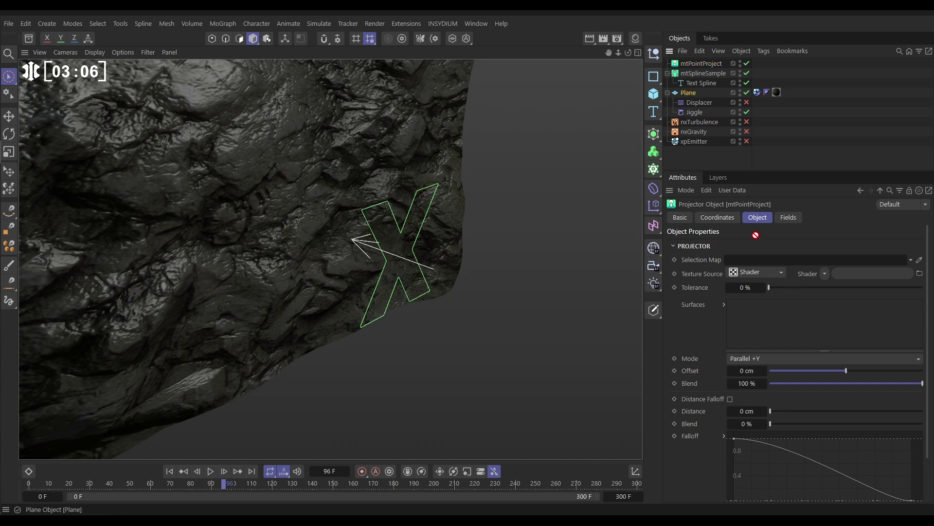
drag(763, 324, 763, 324)
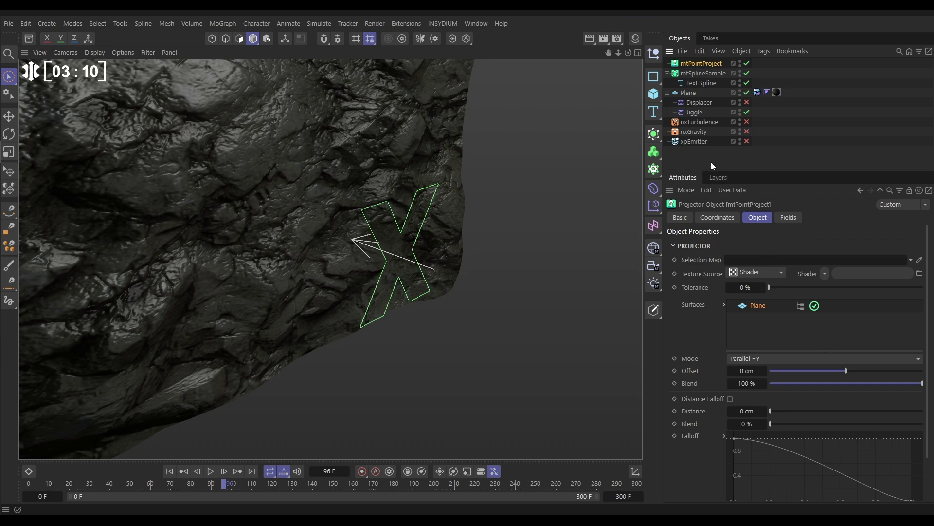
drag(688, 73, 690, 62)
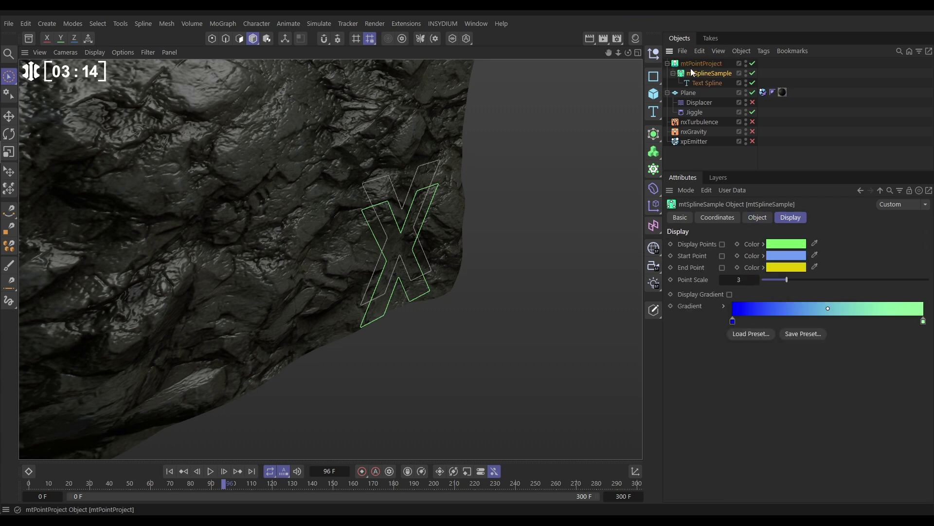
- Set the mtPointProject projection mode to Parallel +Z
alt+drag(407, 198, 419, 226)
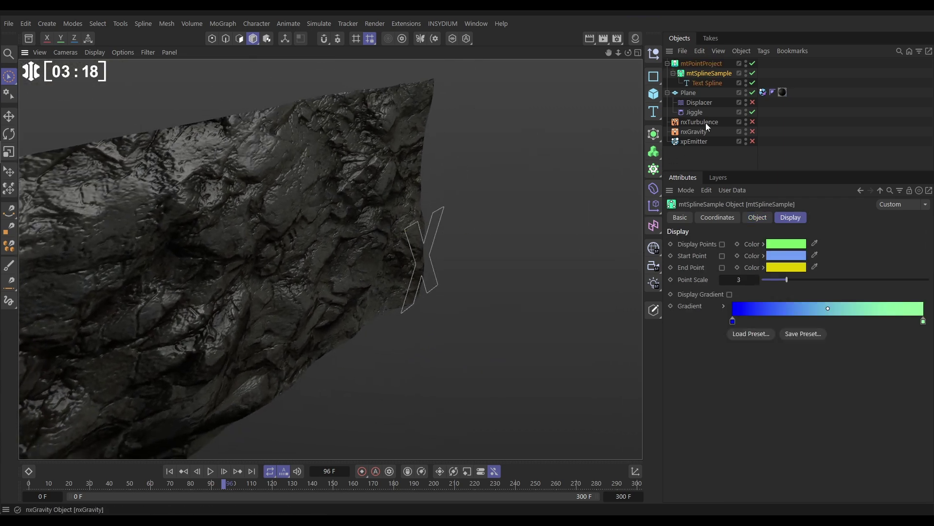
click(698, 61)
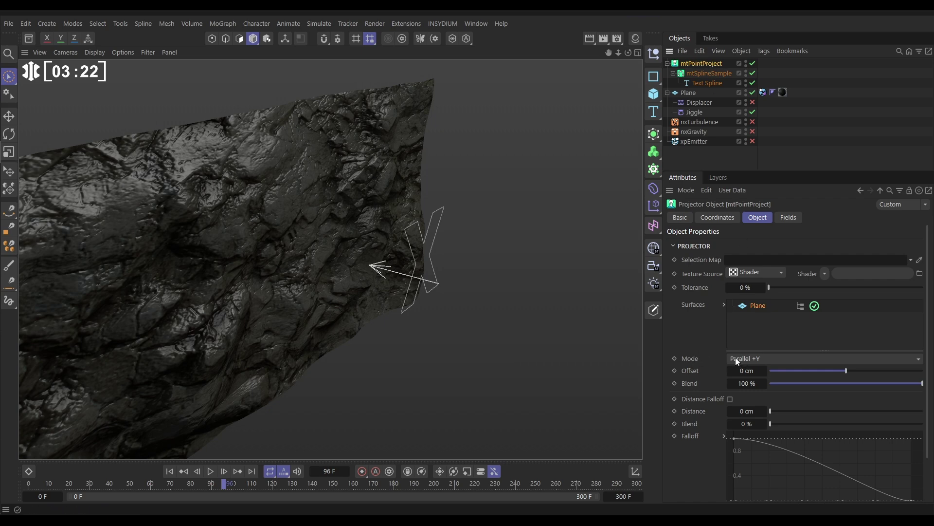
alt+drag(433, 301, 444, 228)
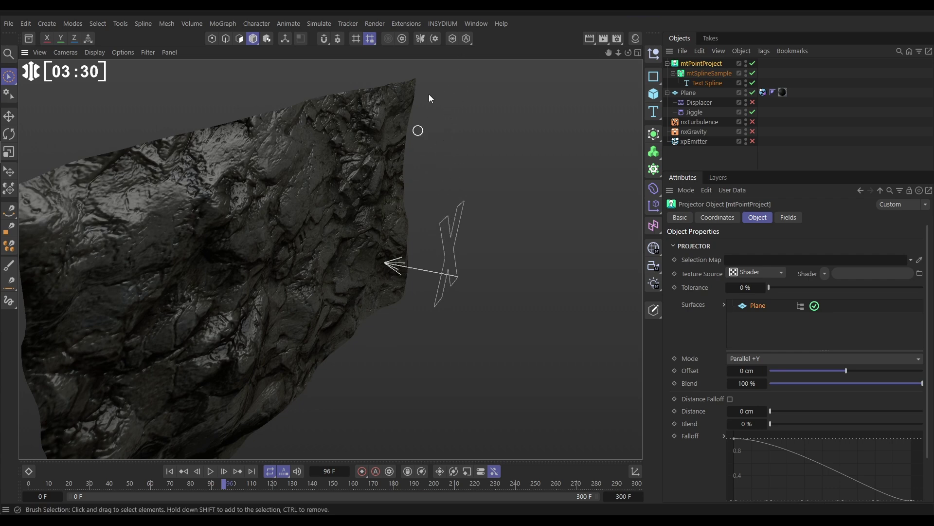
click(761, 359)
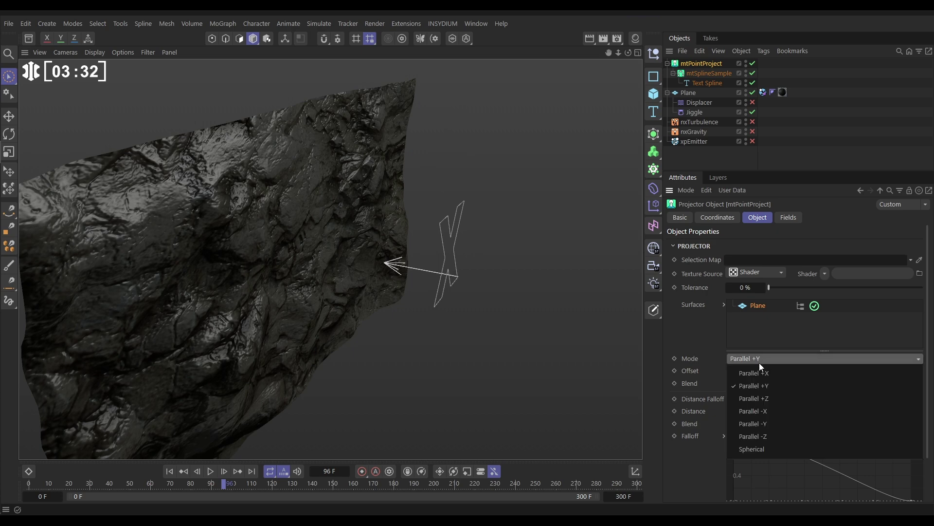
click(764, 401)
- Play the animation from the start to check how the projected X follows the deforming rock plane
alt+drag(410, 308, 359, 238)
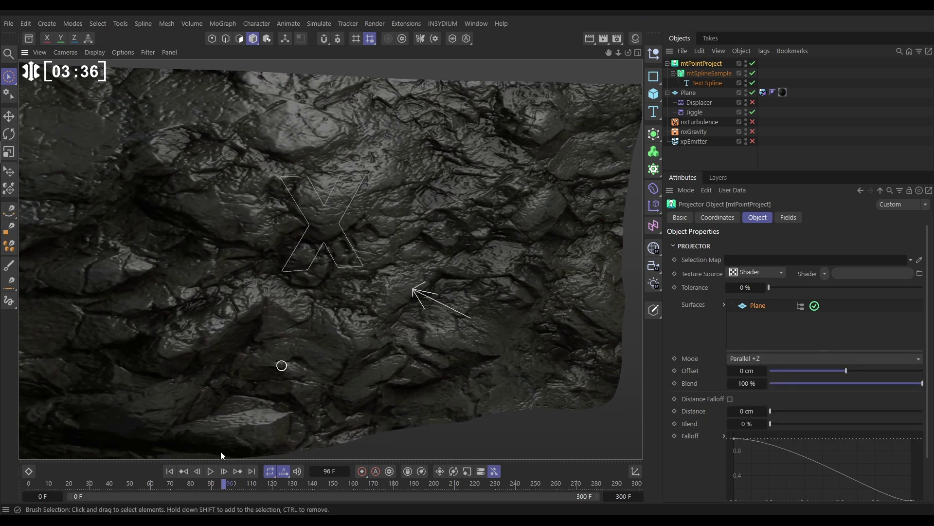
click(170, 470)
click(214, 471)
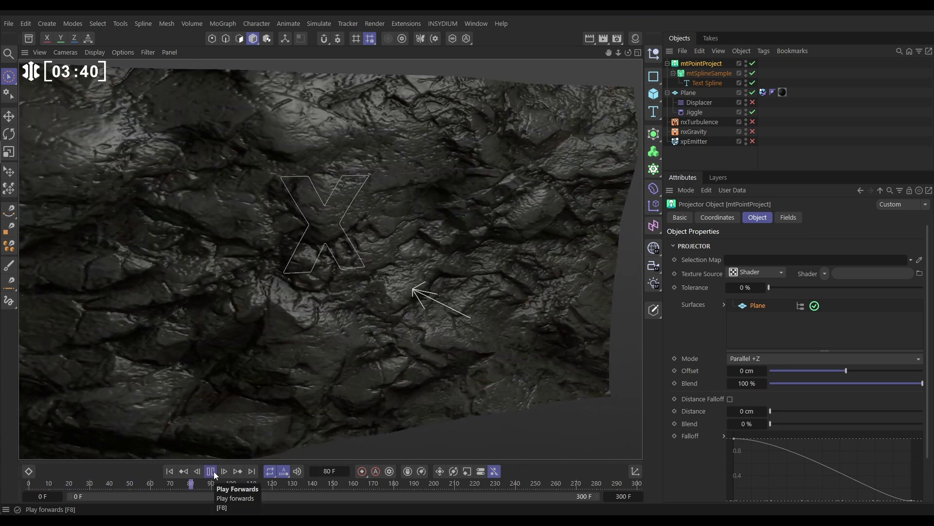
click(211, 471)
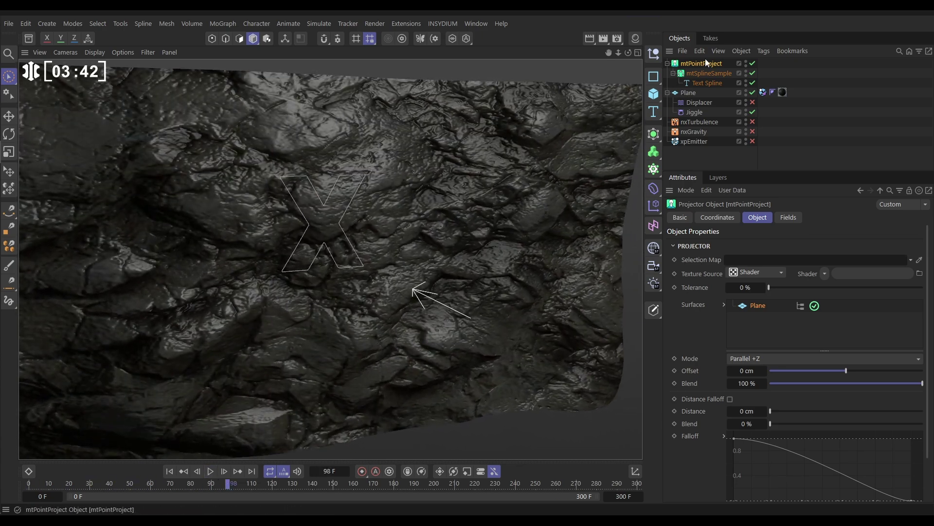
- Set the mtPointProject offset to 1 cm and its projection blend to 99 %
click(764, 371)
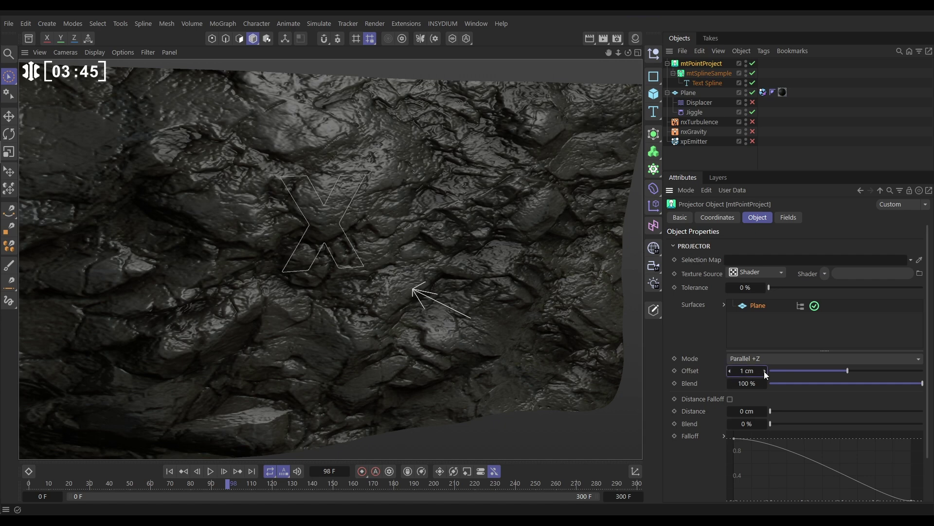
click(743, 383)
drag(873, 387, 922, 385)
key(ctrl+z)
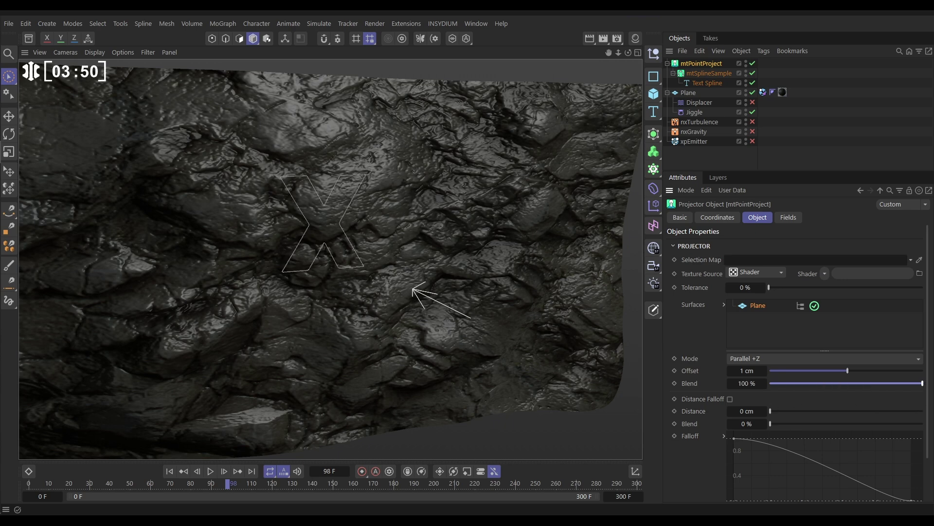
click(743, 383)
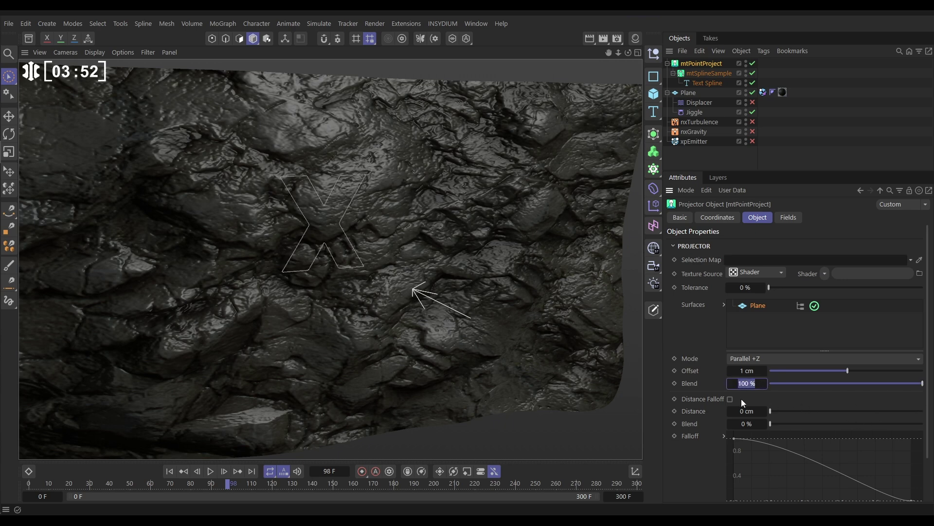
key(Return)
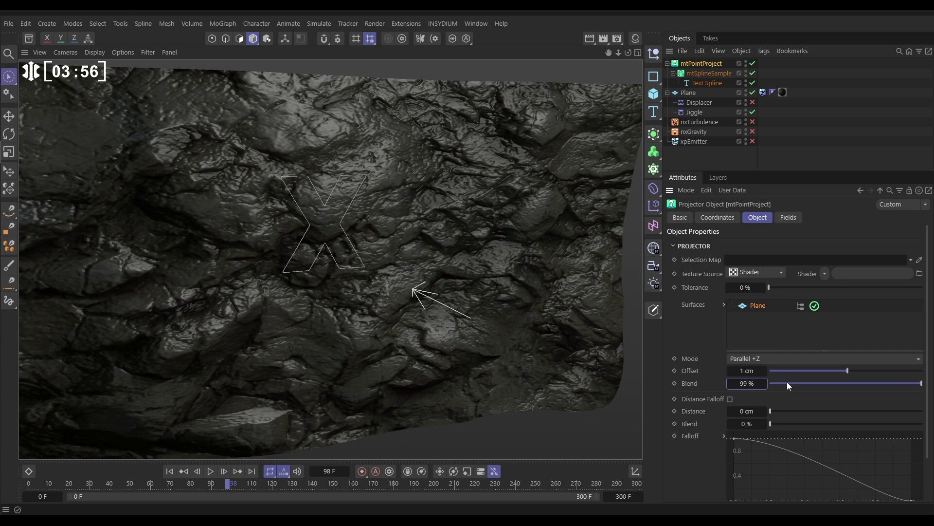
- Collapse the Plane and mtPointProject hierarchies and enable the xpEmitter
click(667, 92)
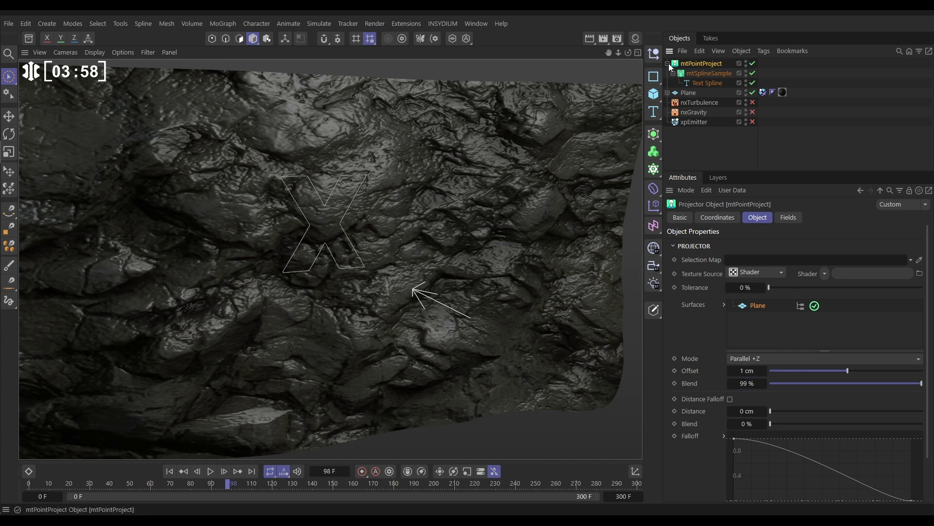
click(667, 64)
click(690, 101)
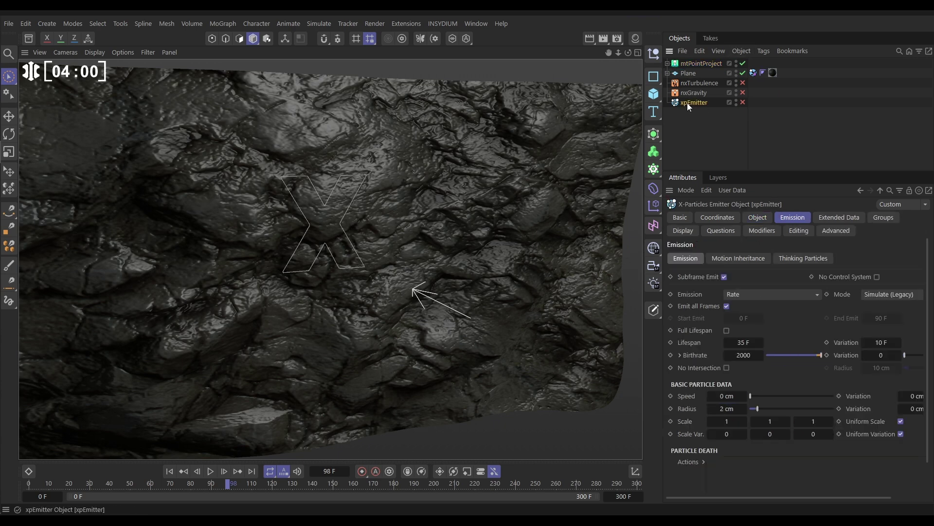
click(743, 102)
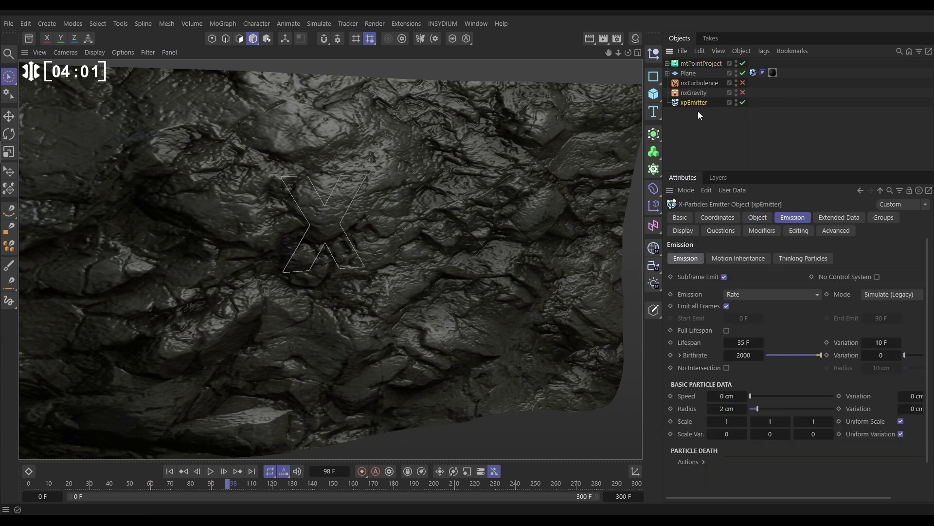
- Assign the mtPointProject as the xpEmitter's source object
click(756, 218)
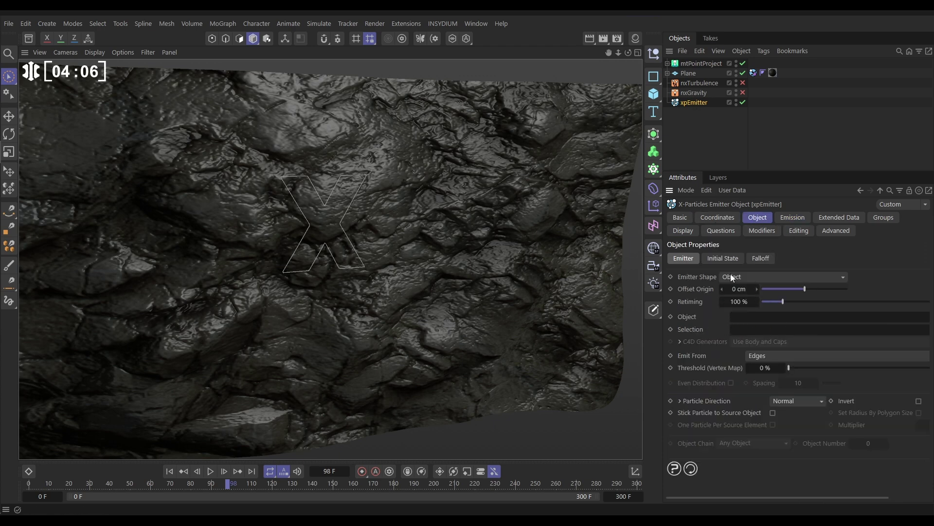
drag(700, 63, 766, 192)
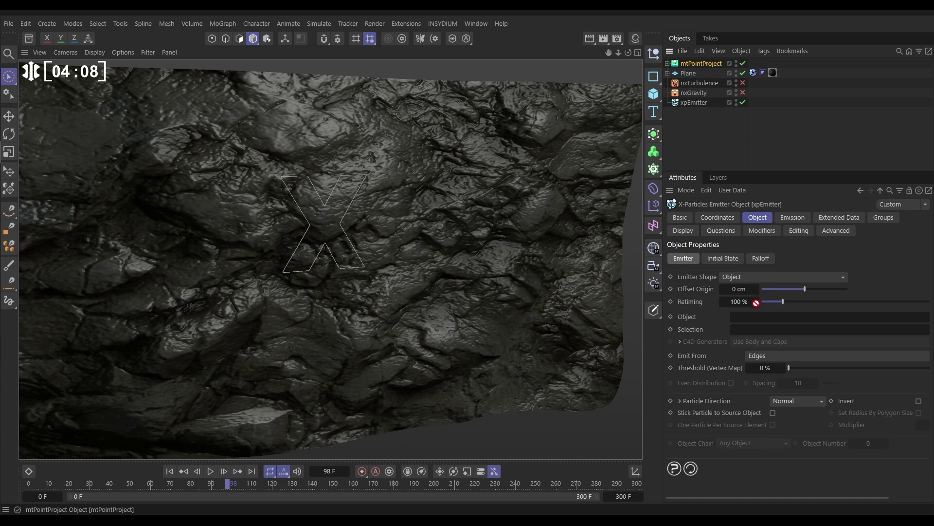
drag(756, 303, 754, 319)
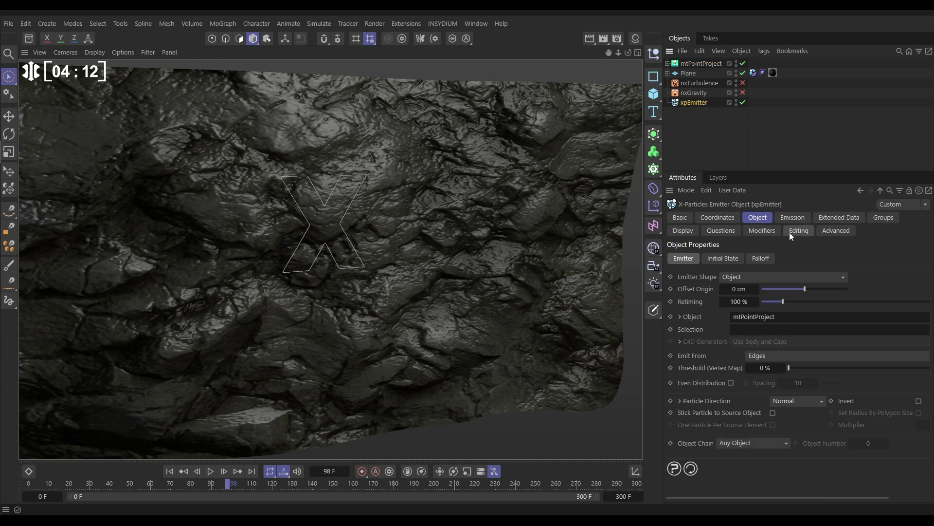
- Review the xpEmitter's emission settings and play the simulation from the start to inspect the particles
click(787, 218)
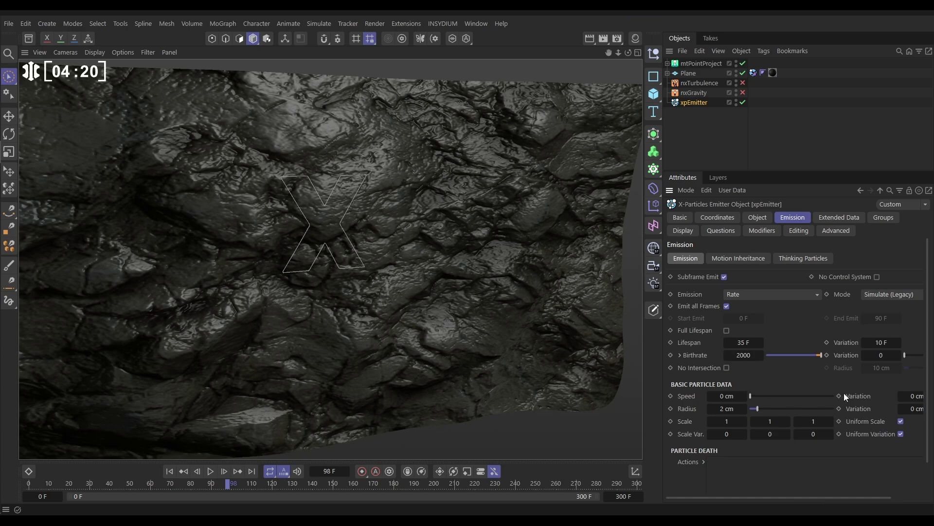
click(171, 471)
click(210, 471)
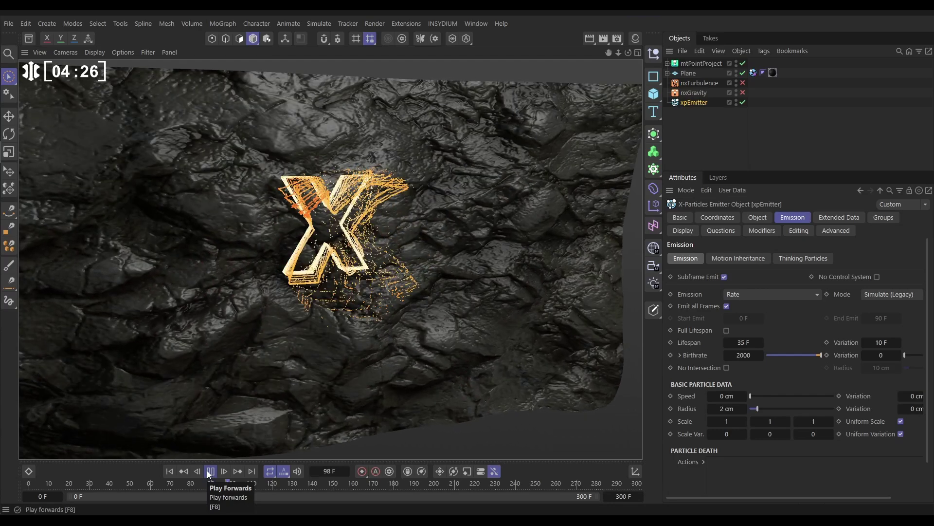
click(210, 471)
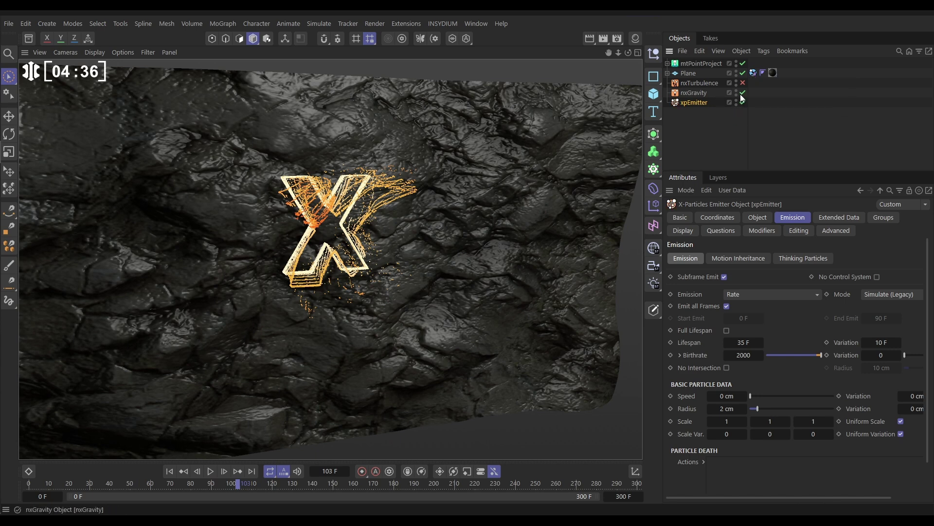
- Enable the nxGravity modifier and open its object settings
click(742, 93)
click(697, 95)
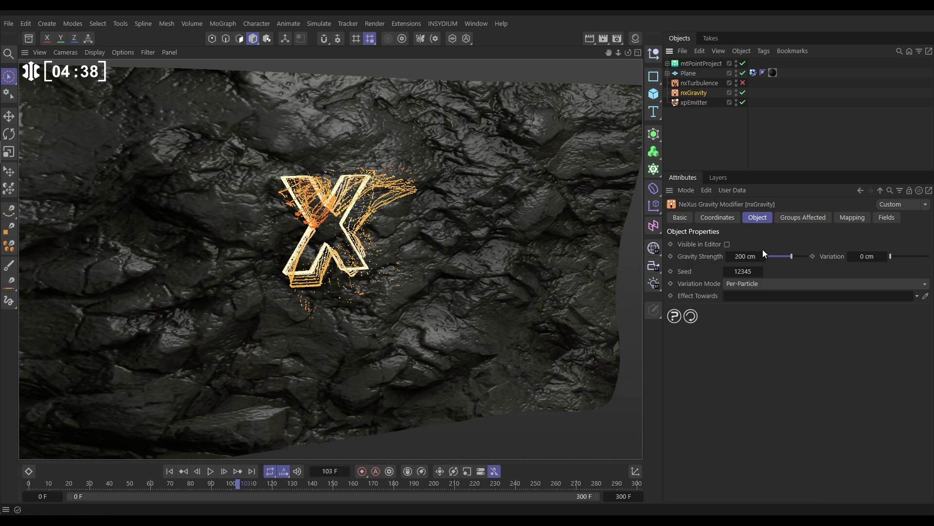
- Play the simulation from the first frame to inspect how gravity affects the particles, and stop it
click(170, 471)
click(210, 472)
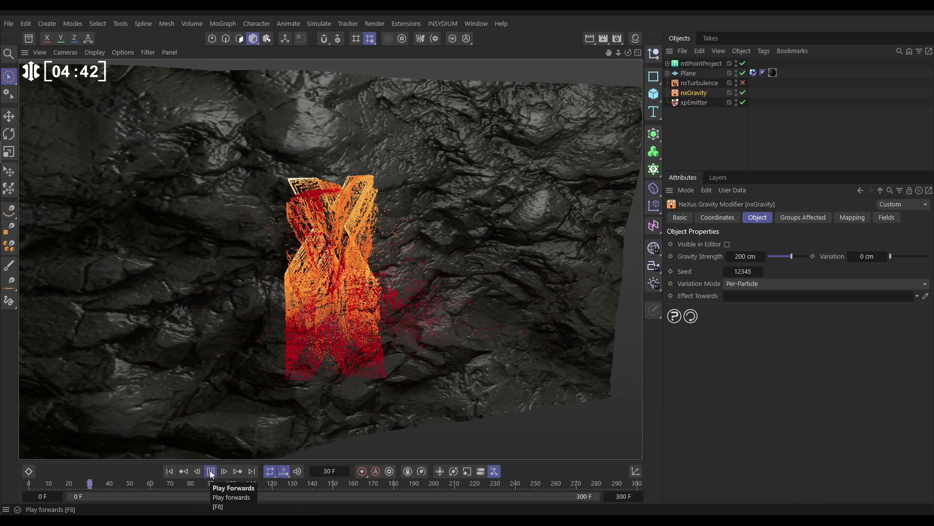
click(211, 471)
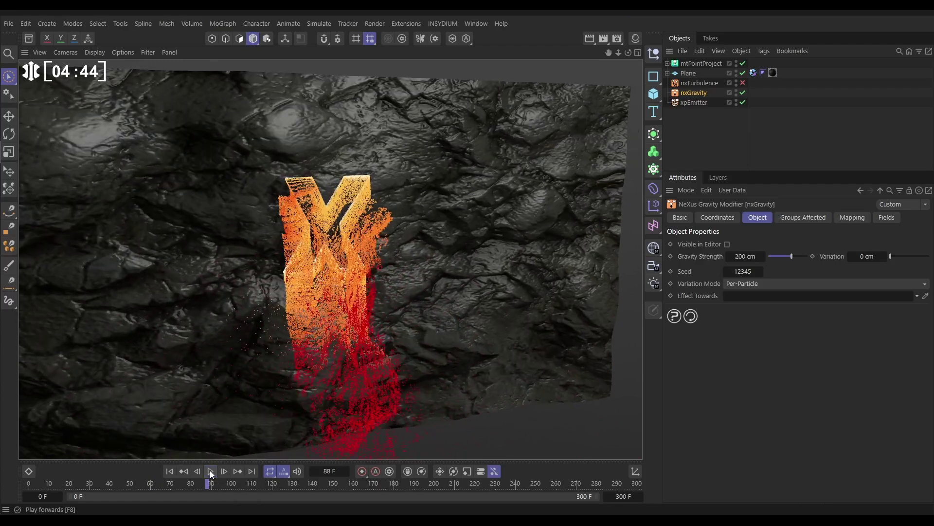
- Enable the nxTurbulence modifier and continue the simulation to check the particle motion, and stop playback
click(742, 83)
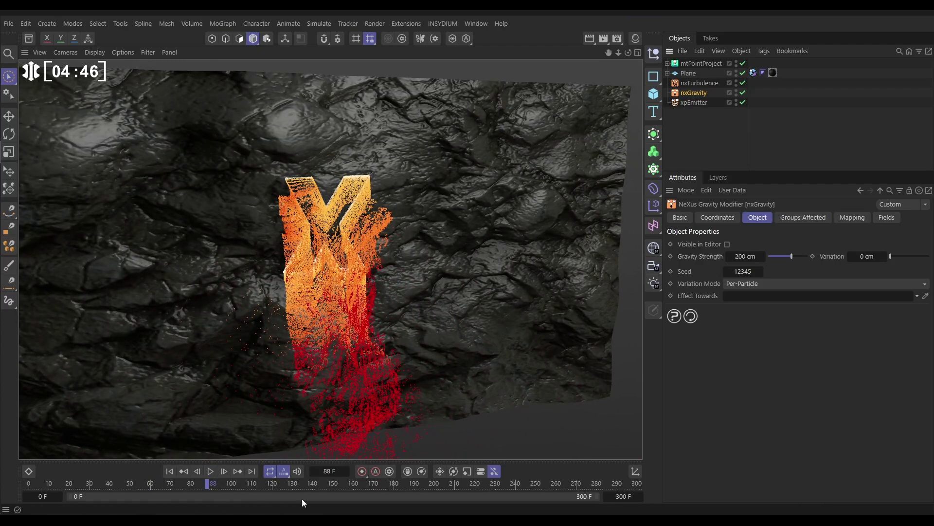
click(211, 471)
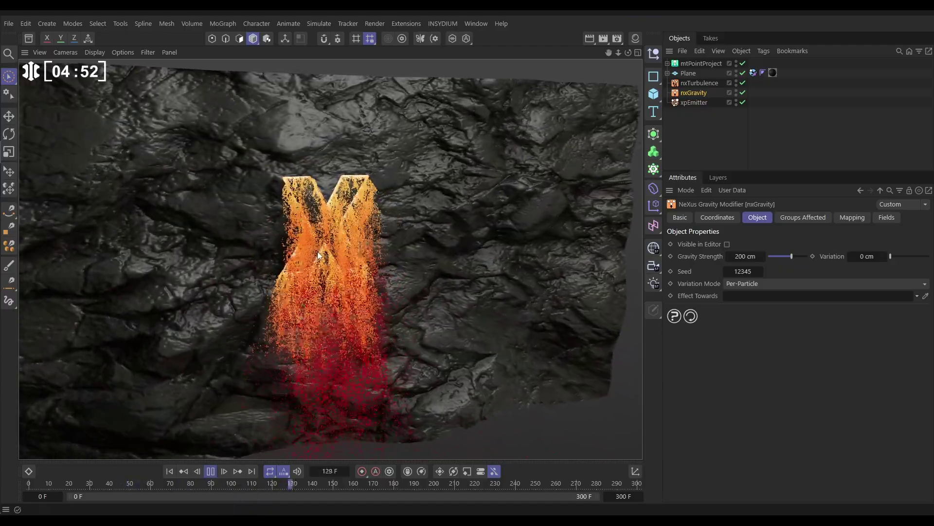
alt+drag(331, 241, 378, 251)
key(F8)
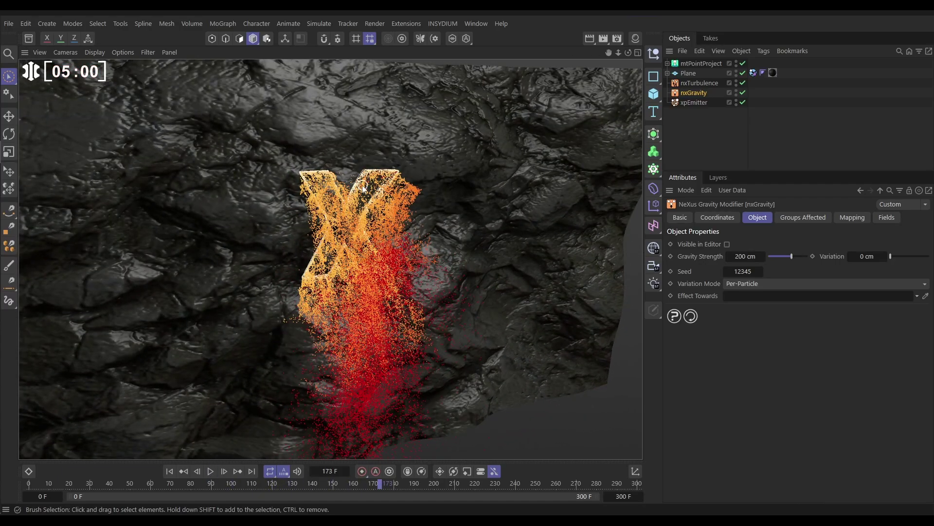
- Create an X-Particles nxConstraints object and add a Viscosity constraint to it
click(440, 24)
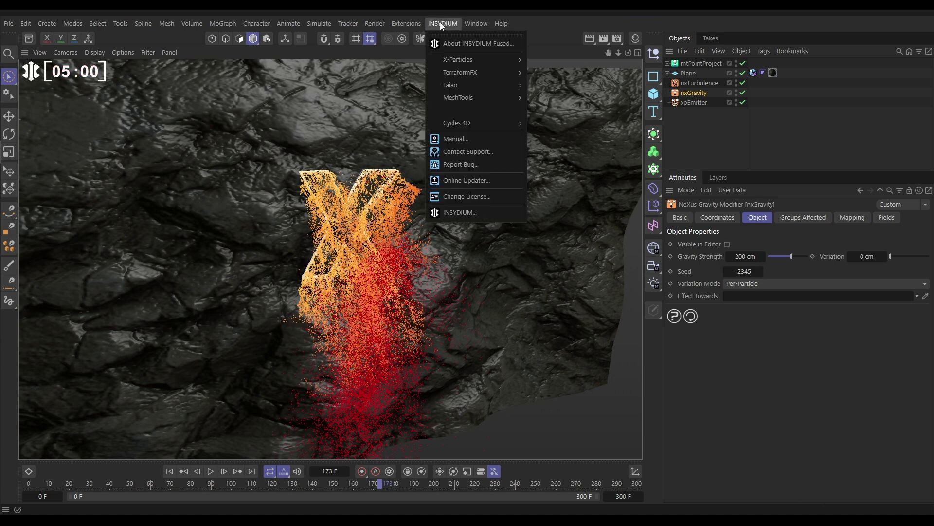
mouse_move(451, 61)
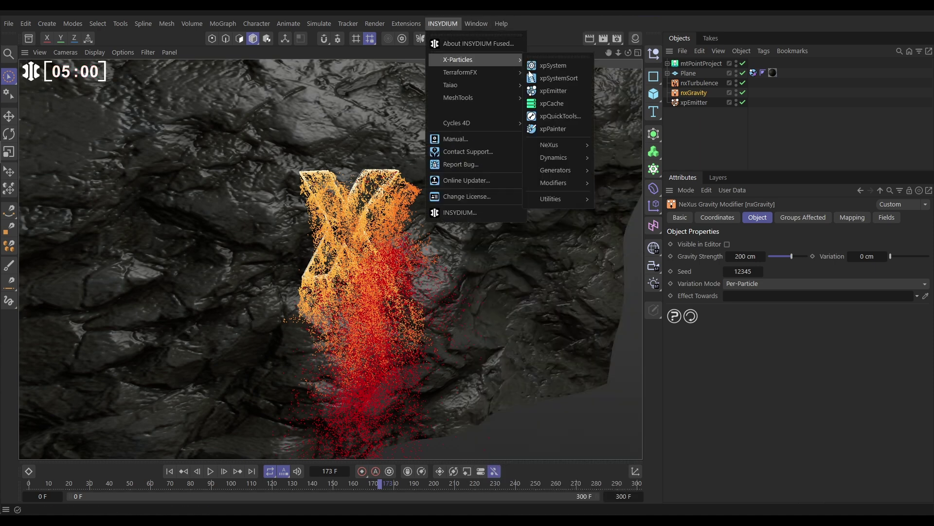
mouse_move(557, 149)
click(623, 151)
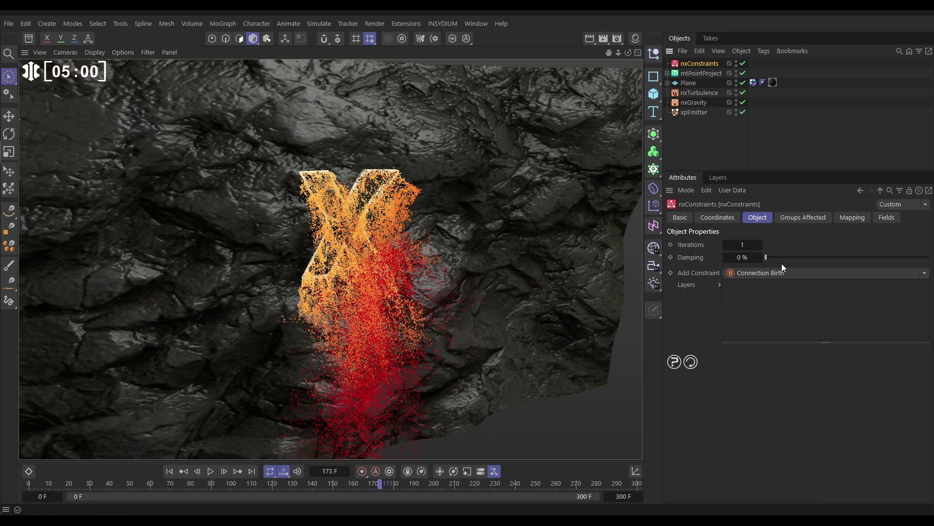
click(924, 274)
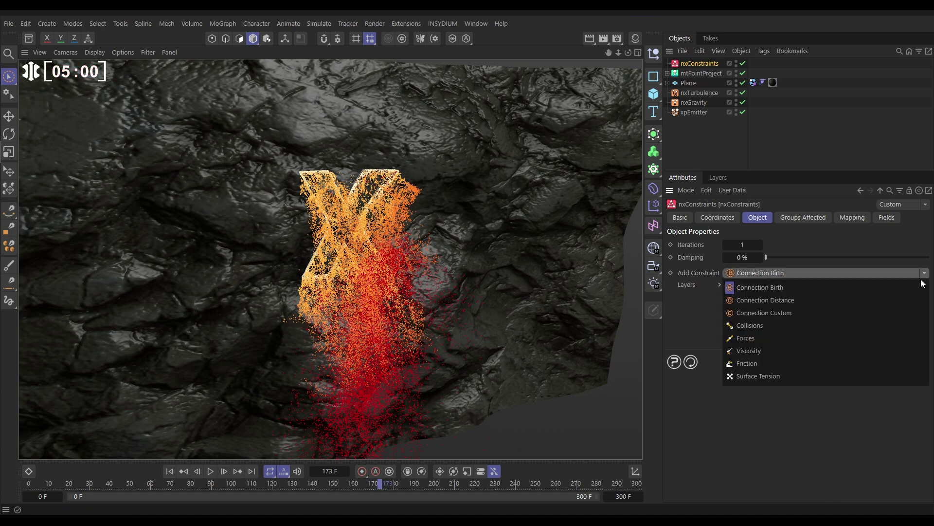
click(750, 353)
- Set the Viscosity constraint's connection limit to 4 and its radius to 25 cm
click(746, 367)
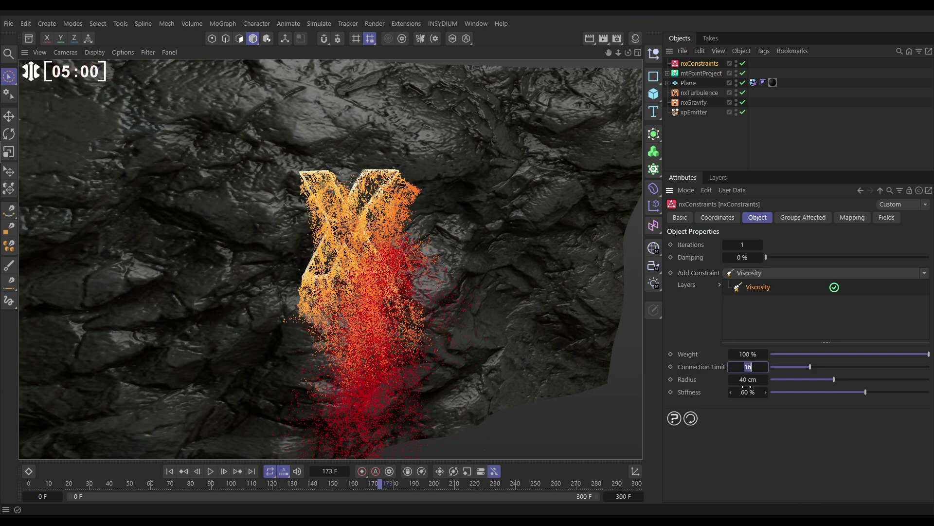
text(4)
key(Return)
click(738, 379)
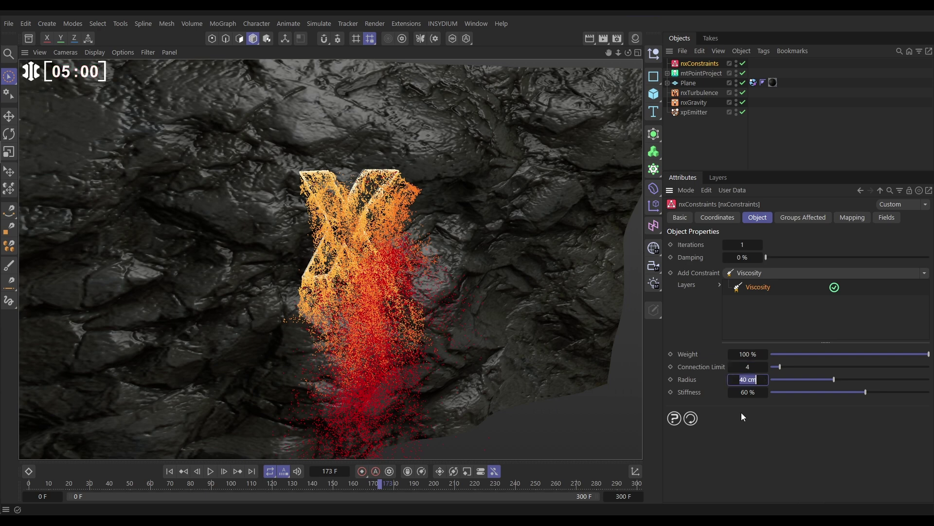
text(25)
key(Return)
- Replay the simulation from the first frame and examine the viscous particle flow over the rock from several angles
click(168, 471)
click(209, 472)
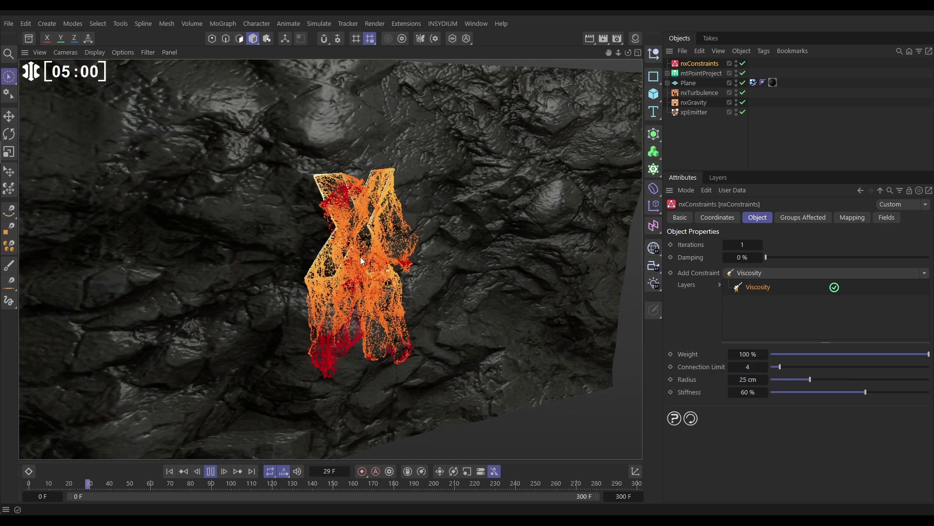
alt+drag(366, 231, 360, 262)
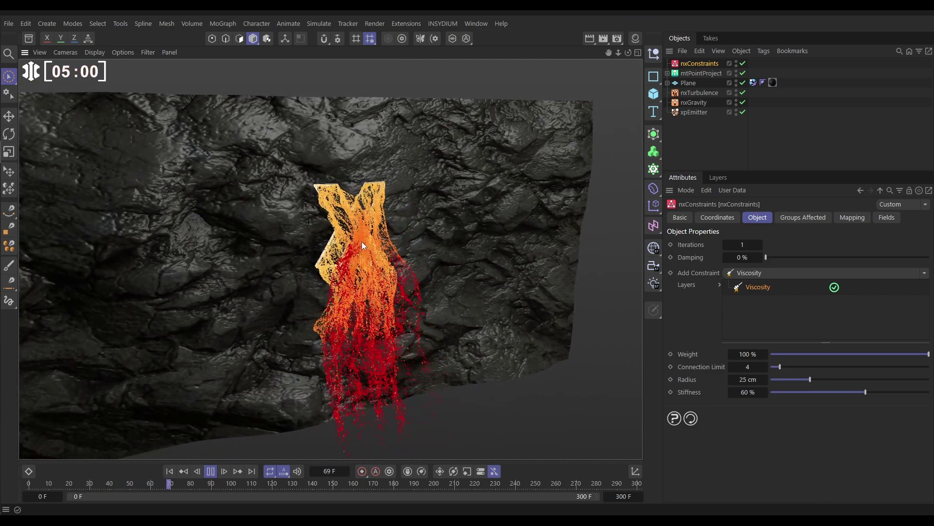
mouse_move(374, 245)
alt+mouse_down()
mouse_move(330, 252)
mouse_move(360, 246)
mouse_move(370, 226)
mouse_move(396, 229)
mouse_move(358, 247)
mouse_move(419, 242)
mouse_move(369, 245)
mouse_move(311, 165)
mouse_move(340, 152)
mouse_move(399, 210)
mouse_move(379, 221)
mouse_move(407, 219)
mouse_move(369, 234)
alt+mouse_up()
scroll(389, 224, up, 3)
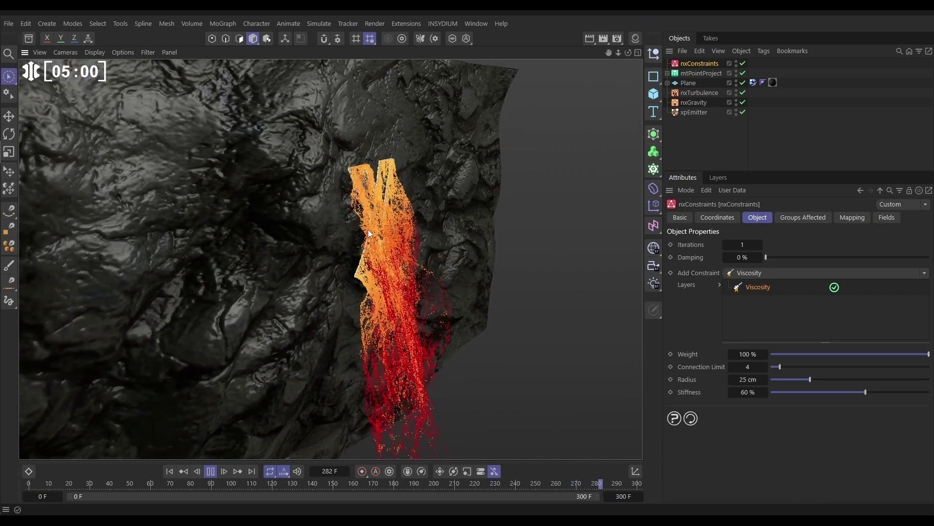